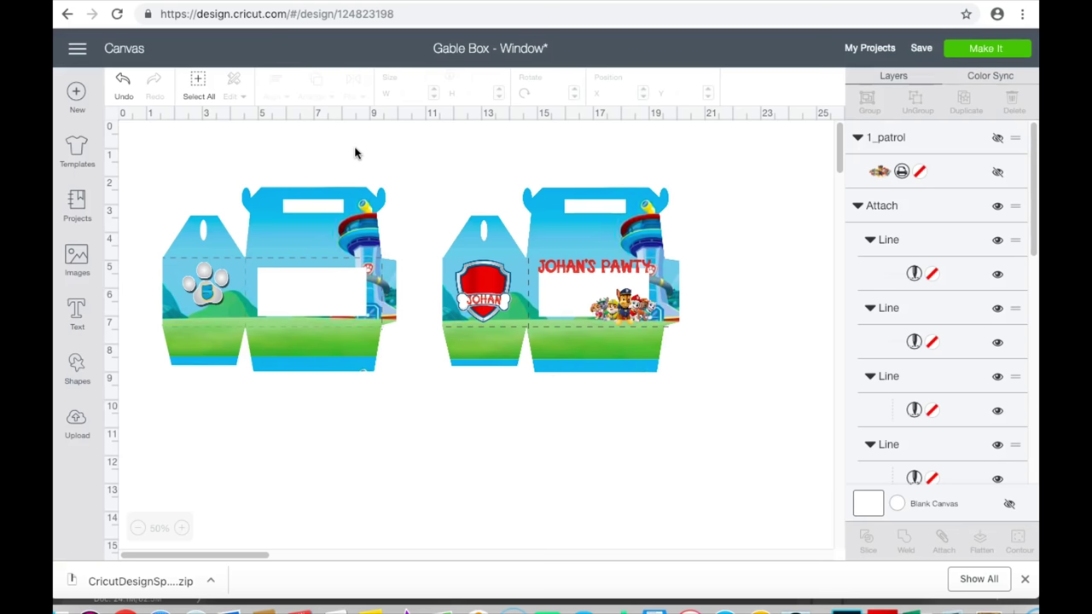
Select the personalised Paw Patrol box design on the right and confirm it is a flattened layer.
click(459, 190)
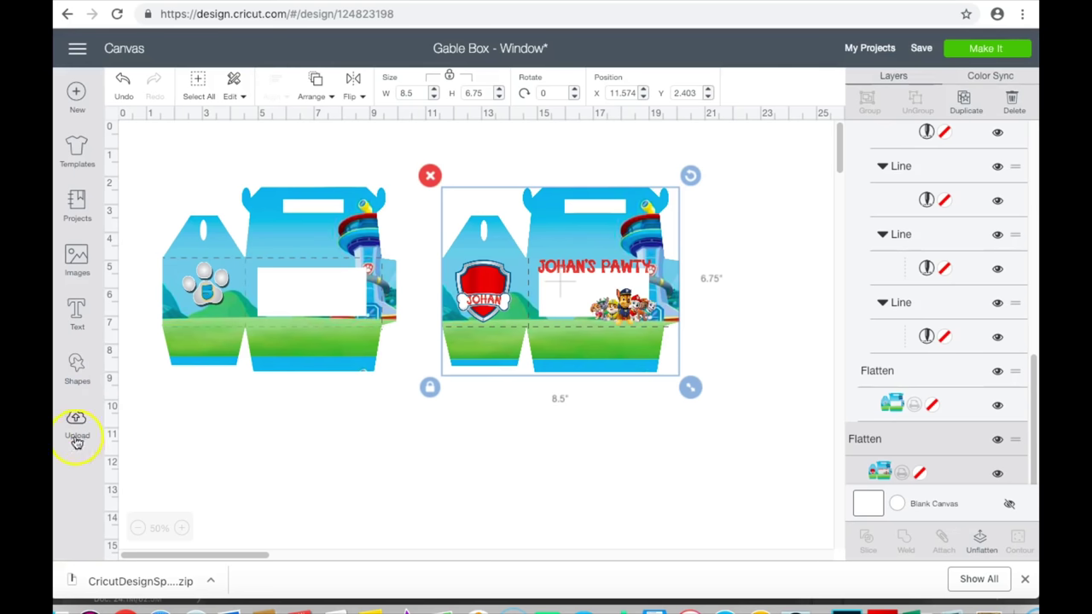
Upload the WindowGableBoox template, size it 8.5 x 6.75 in unproportionally, and place it below the designs.
click(76, 367)
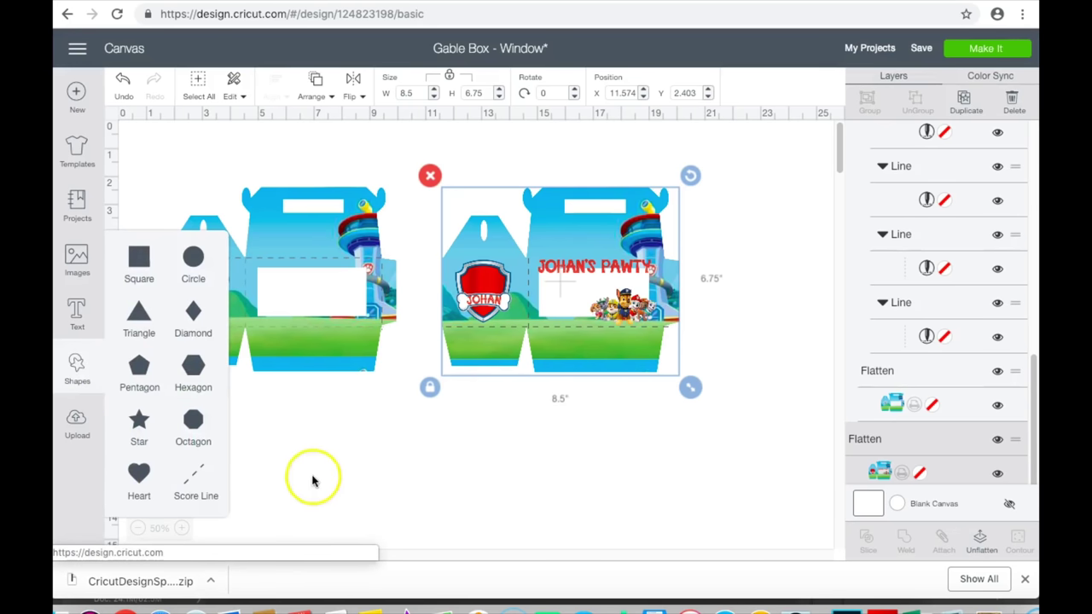
click(77, 421)
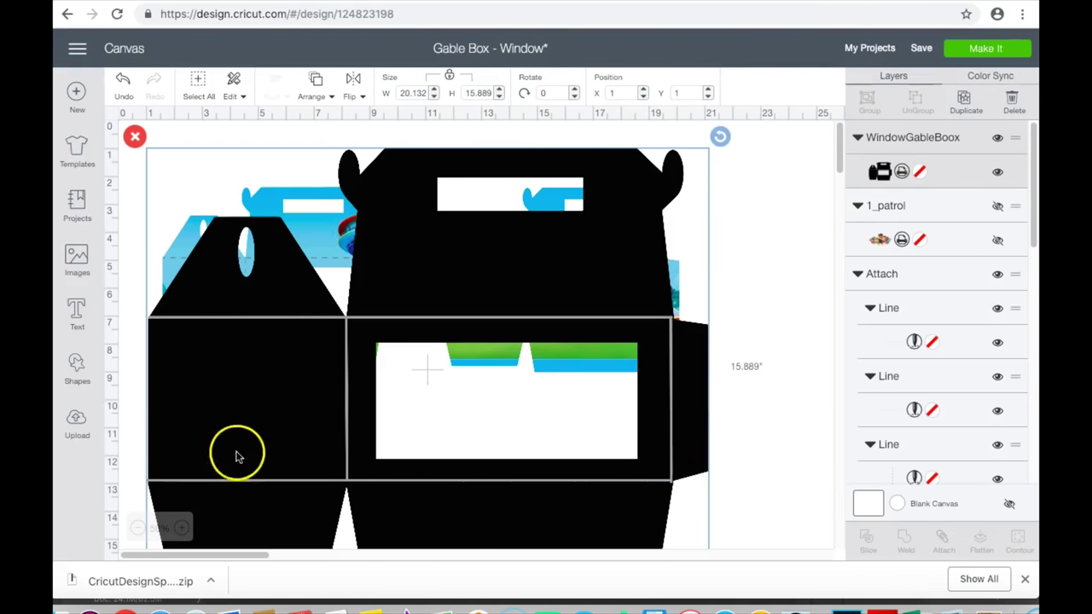
click(413, 92)
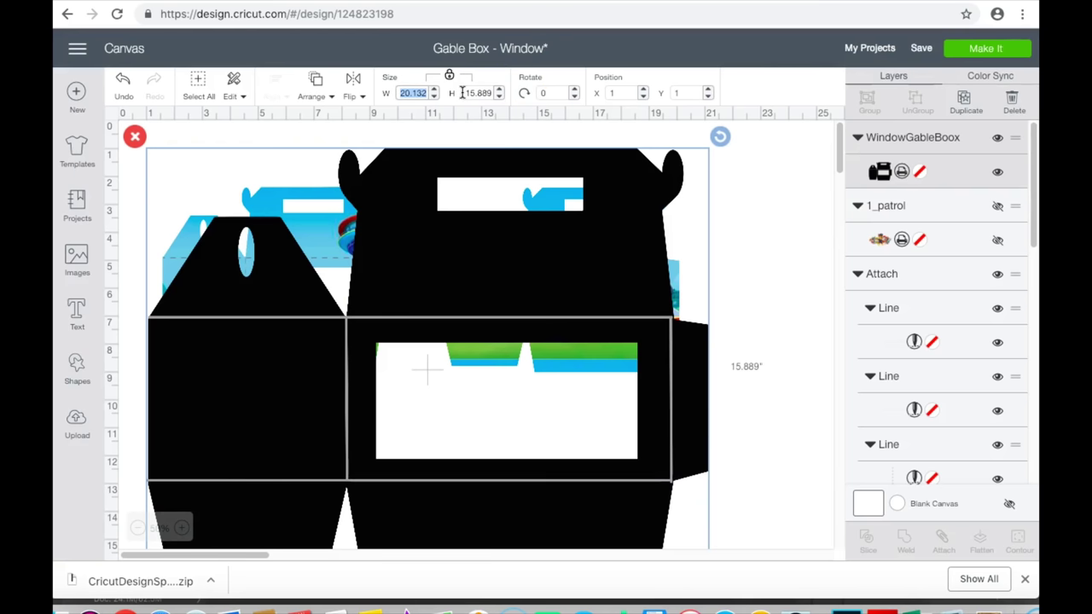
text(8.5)
key(Return)
drag(280, 256, 390, 517)
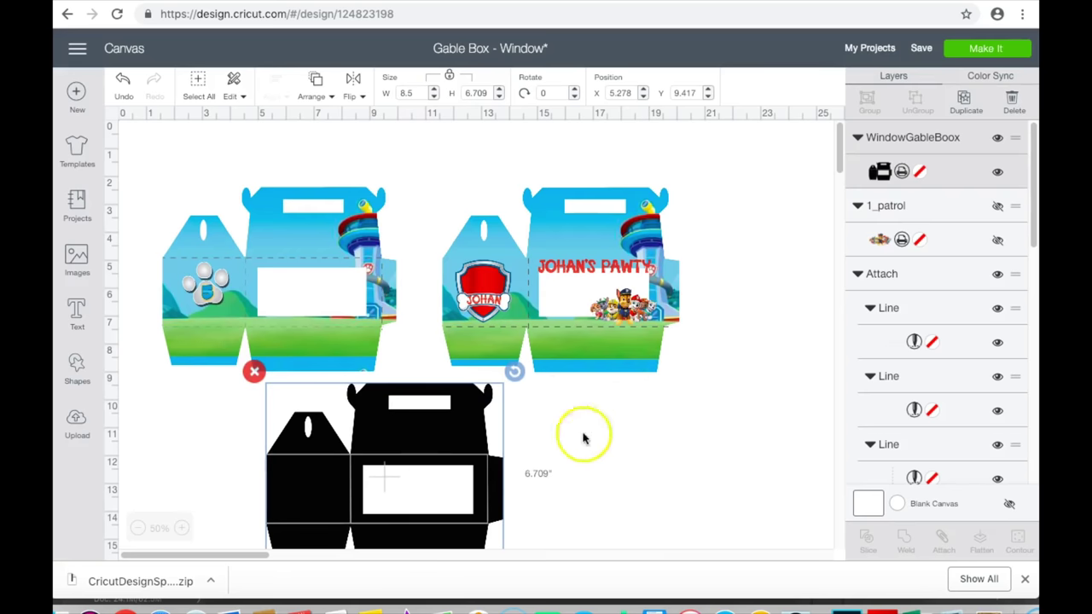
click(451, 76)
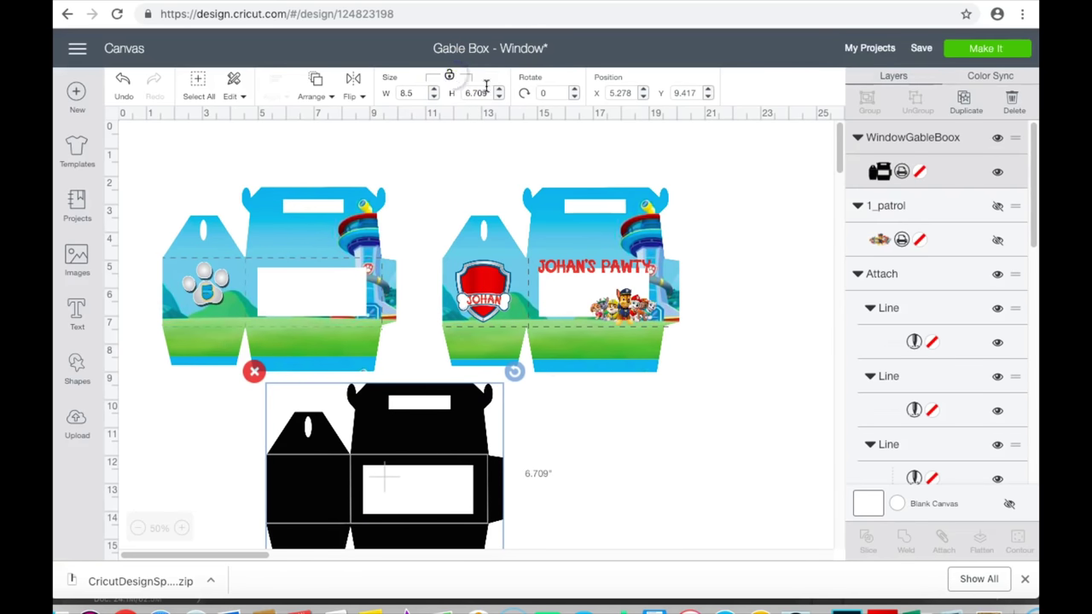
click(486, 93)
text(6.75)
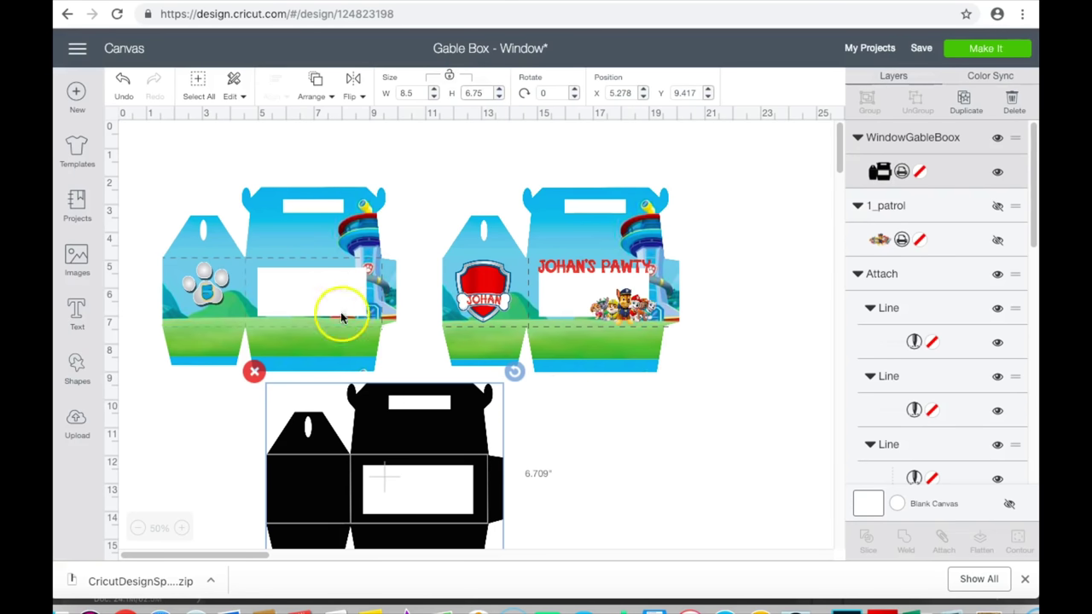
drag(390, 467, 295, 466)
Add score lines onto the box template's vertical folds.
scroll(295, 466, down, 2)
click(209, 448)
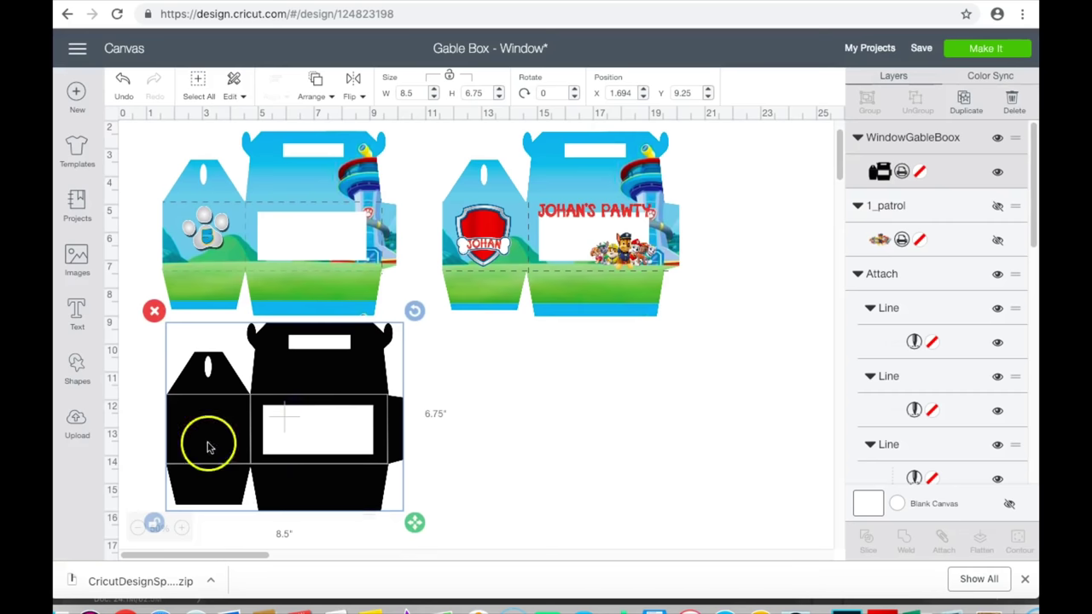
click(77, 365)
click(195, 476)
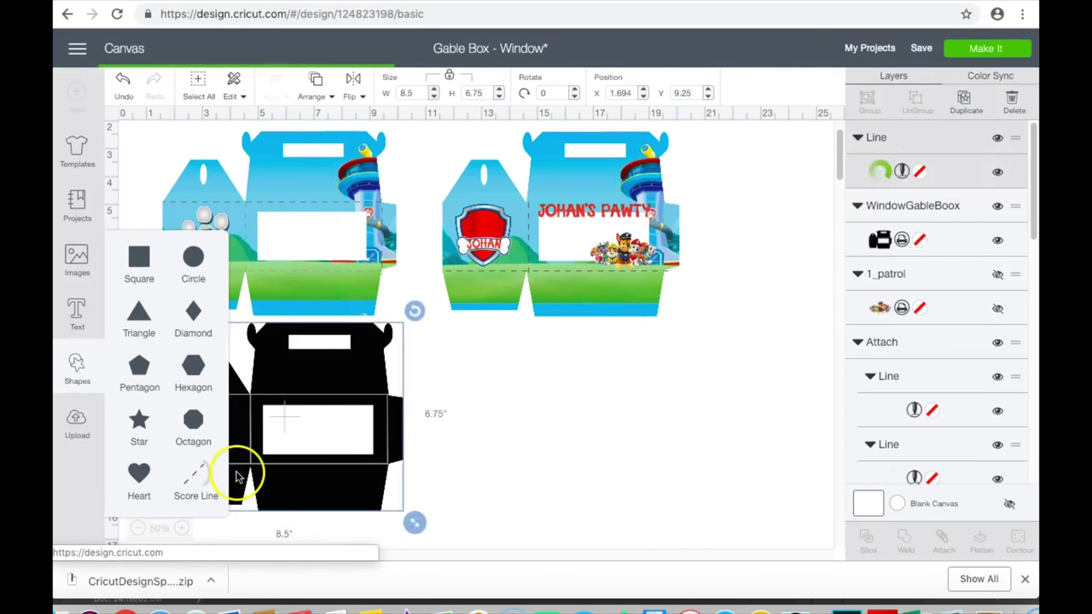
drag(168, 179, 252, 439)
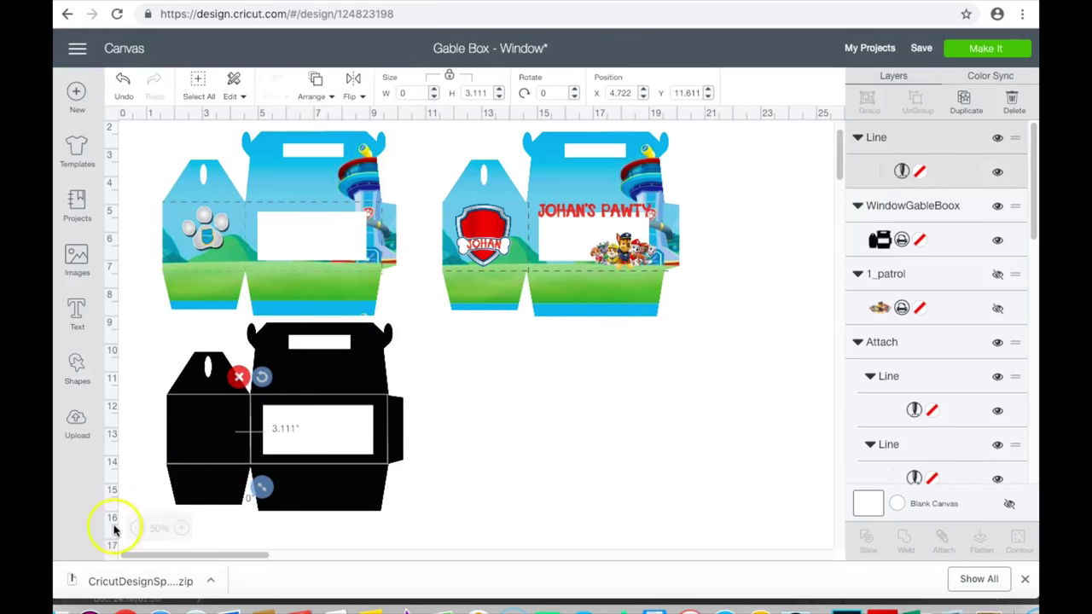
click(180, 528)
click(181, 528)
scroll(381, 434, down, 1)
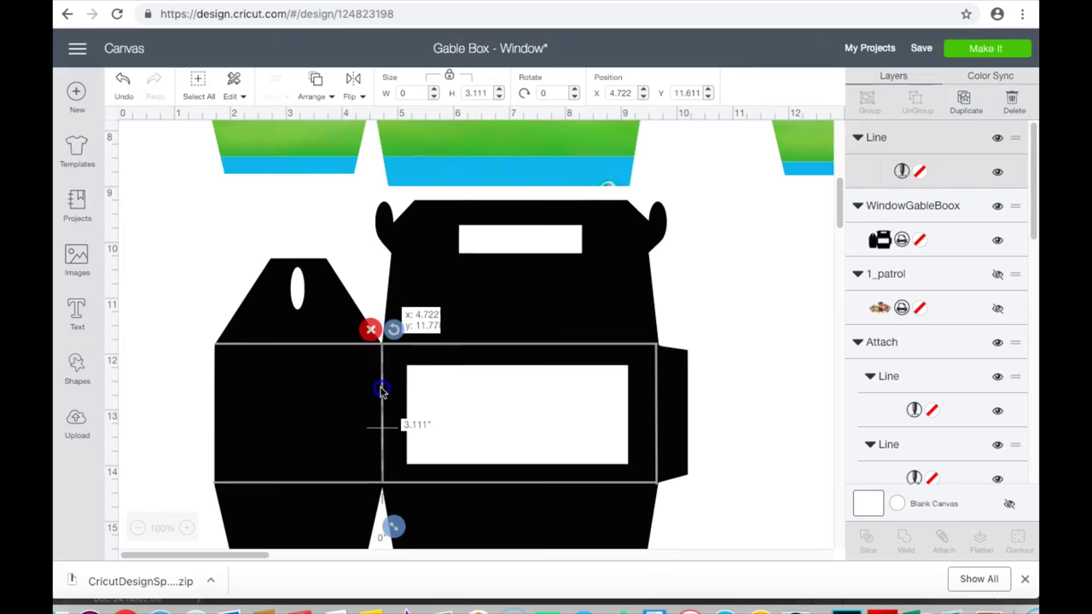
click(544, 465)
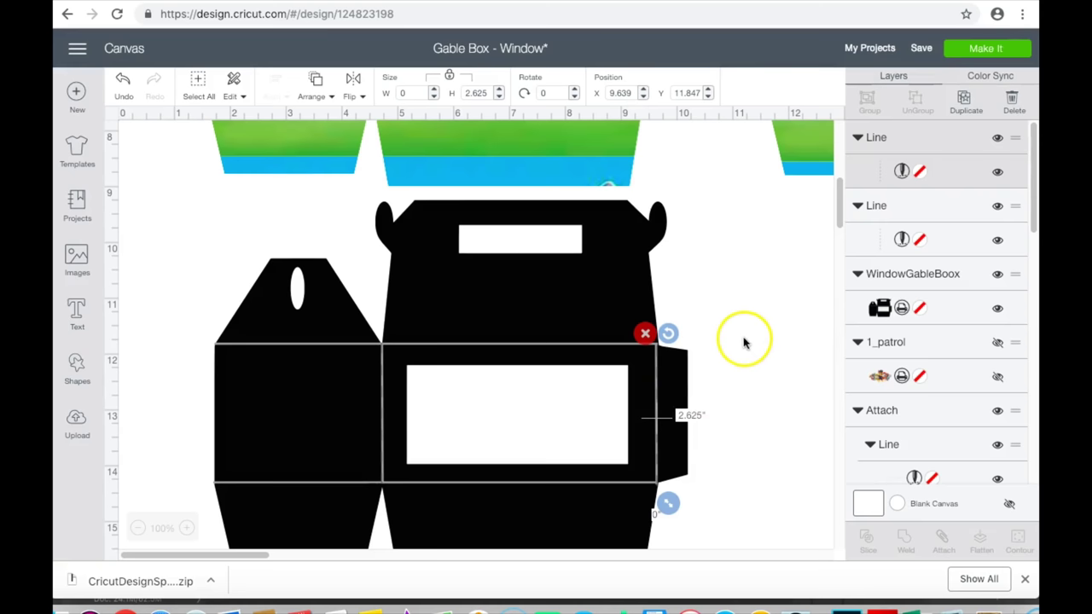
Add another score line, rotate it 90°, and stretch it across the box's full width.
click(77, 369)
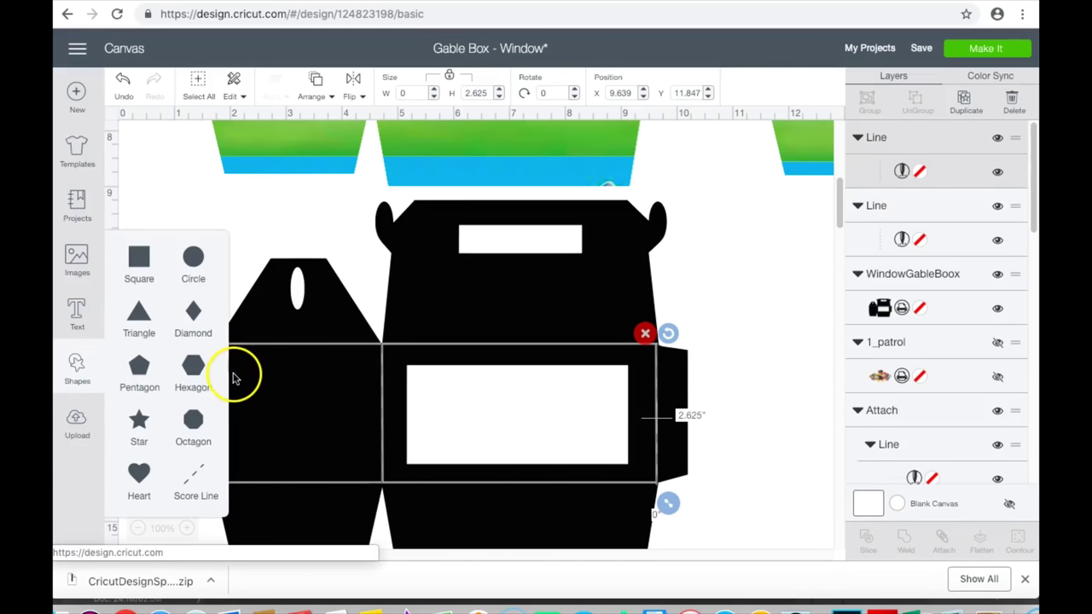
click(189, 490)
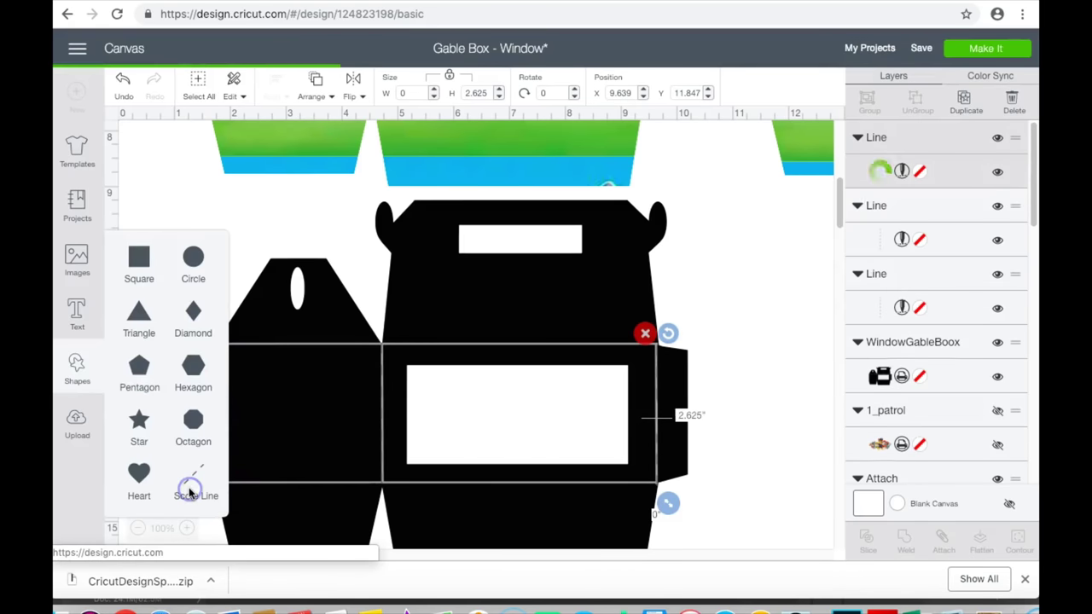
scroll(202, 154, up, 4)
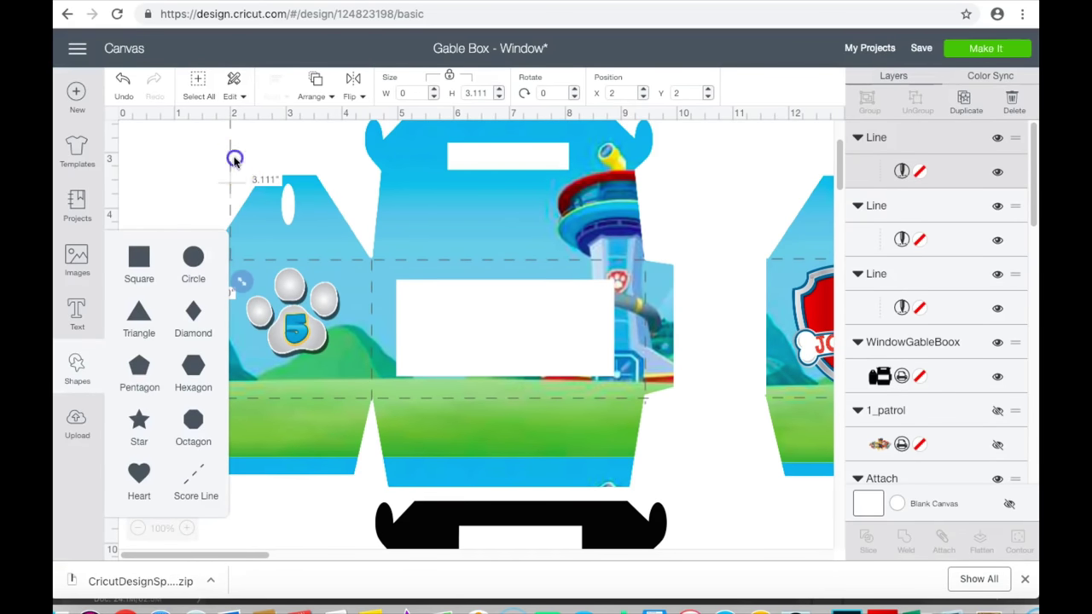
drag(233, 161, 373, 456)
scroll(380, 427, down, 5)
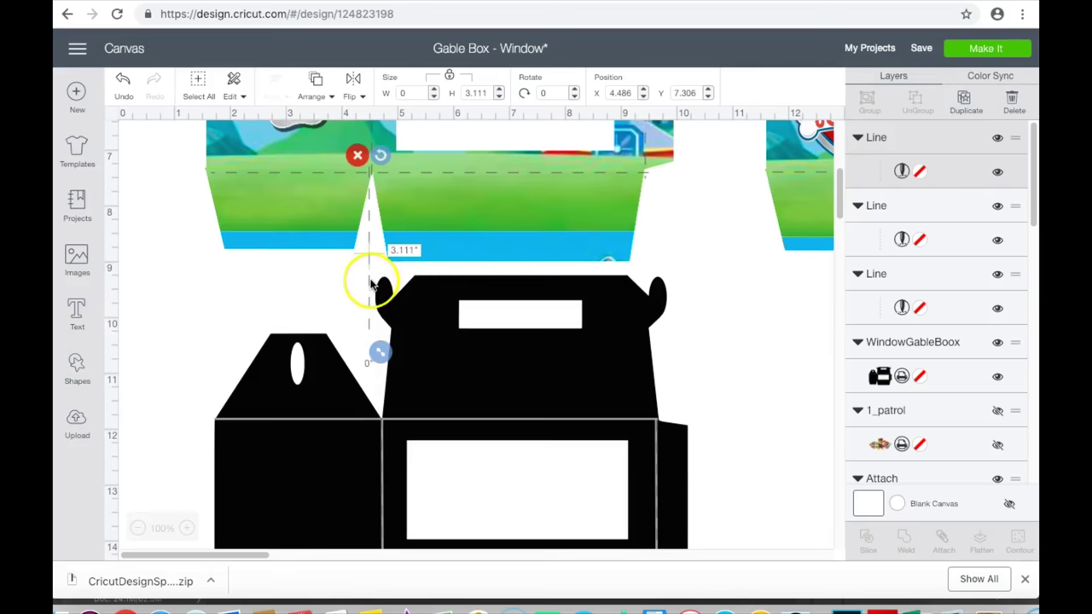
drag(370, 285, 384, 451)
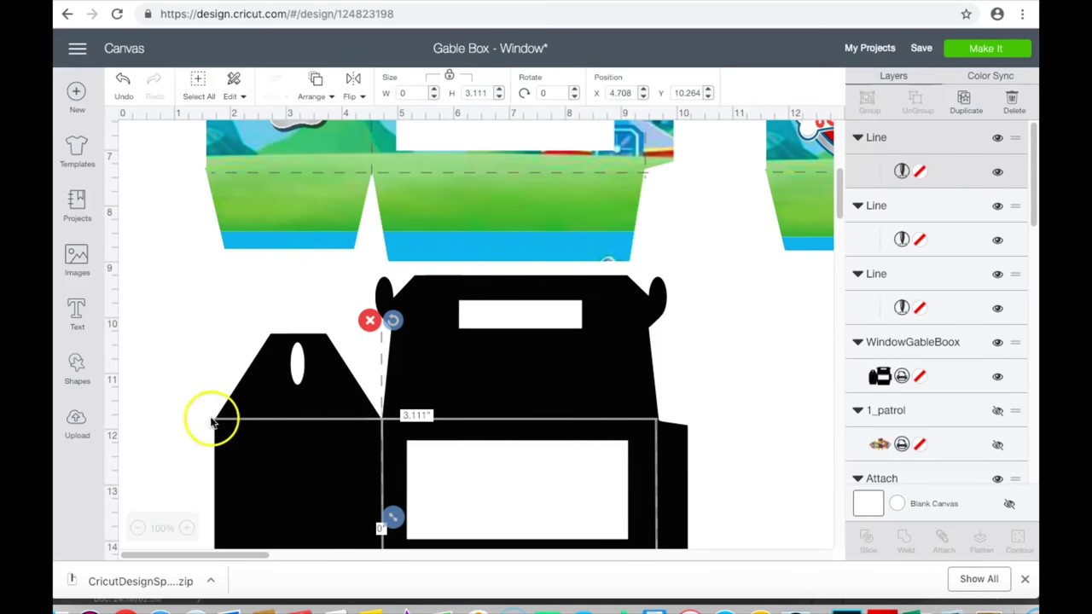
click(550, 93)
text(90)
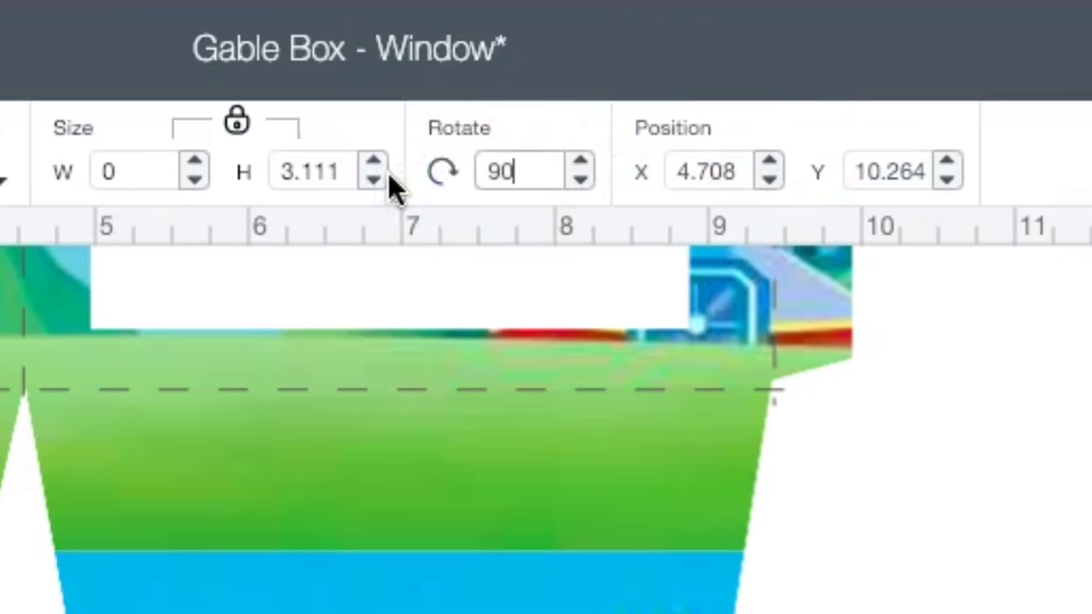
key(Return)
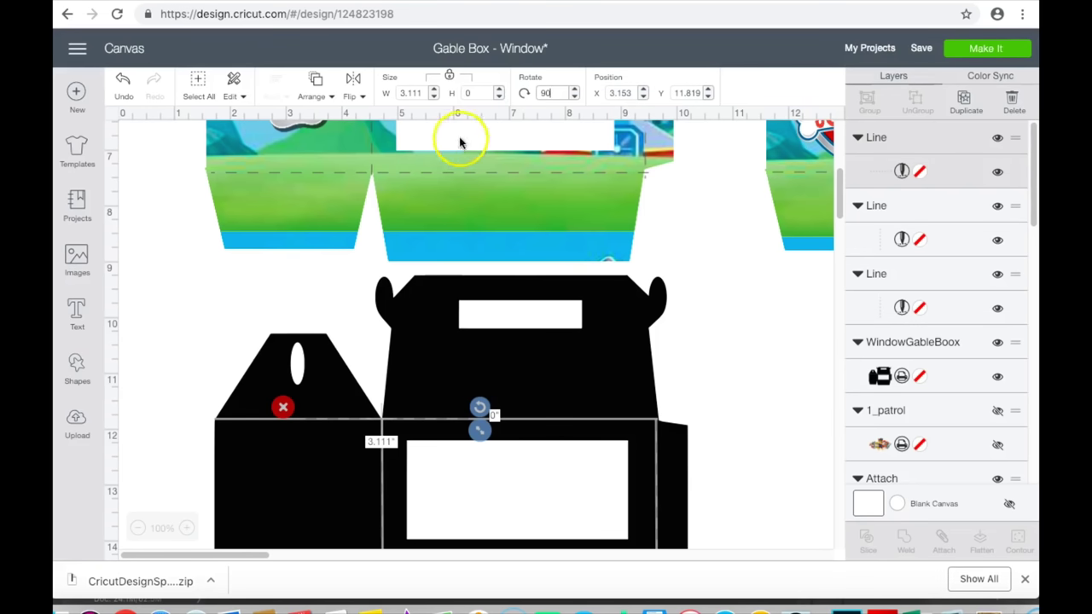
click(363, 427)
drag(363, 427, 271, 424)
drag(389, 429, 671, 433)
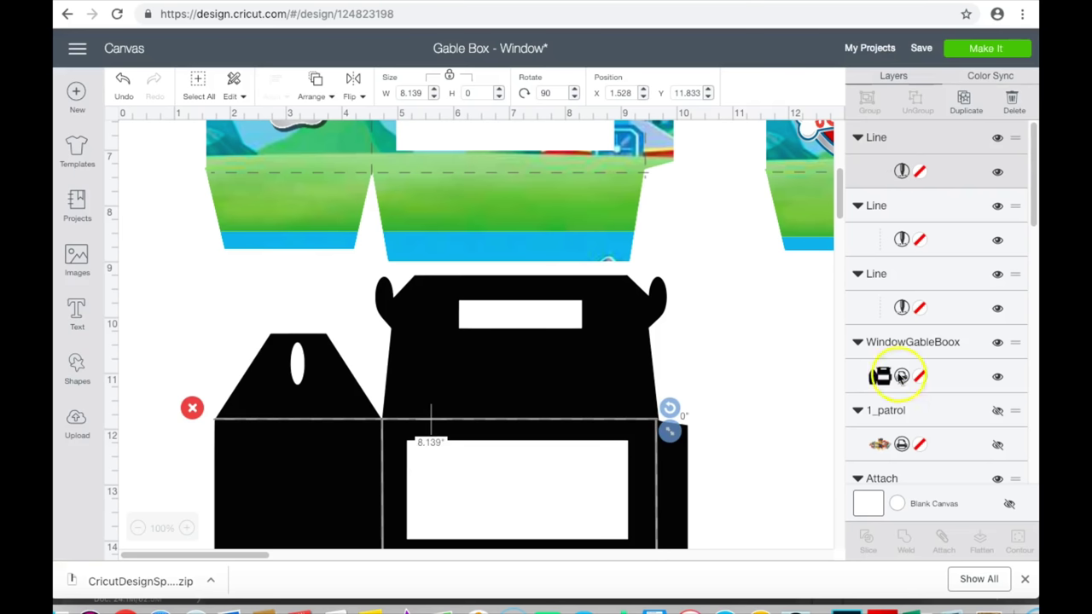
Duplicate the horizontal line onto the lower fold and attach all score lines into one 8.167 x 2.667 in group.
click(966, 100)
scroll(749, 309, down, 5)
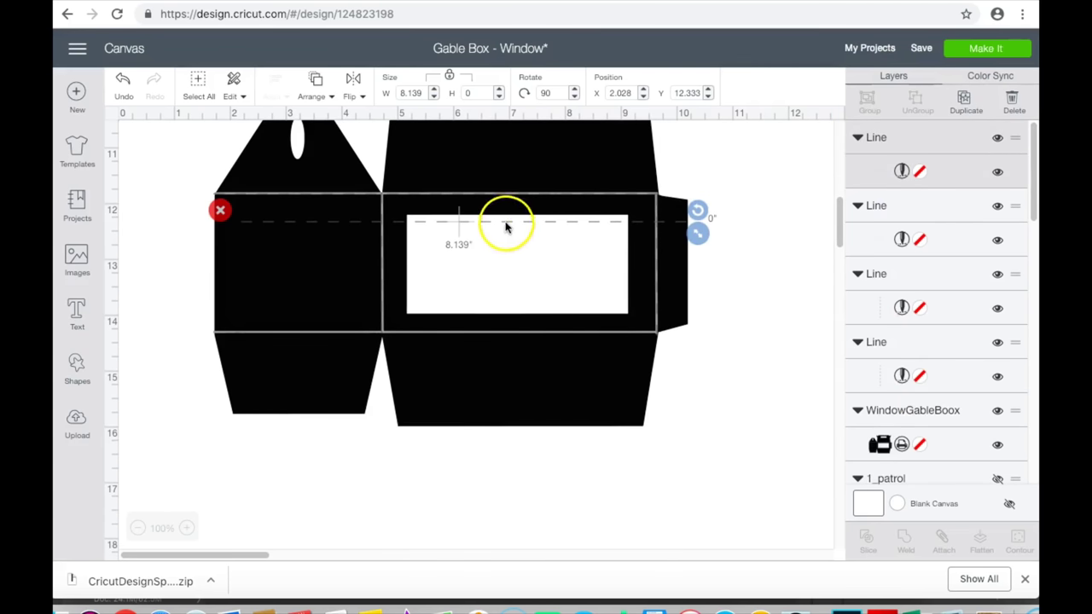
drag(507, 224, 480, 339)
click(742, 344)
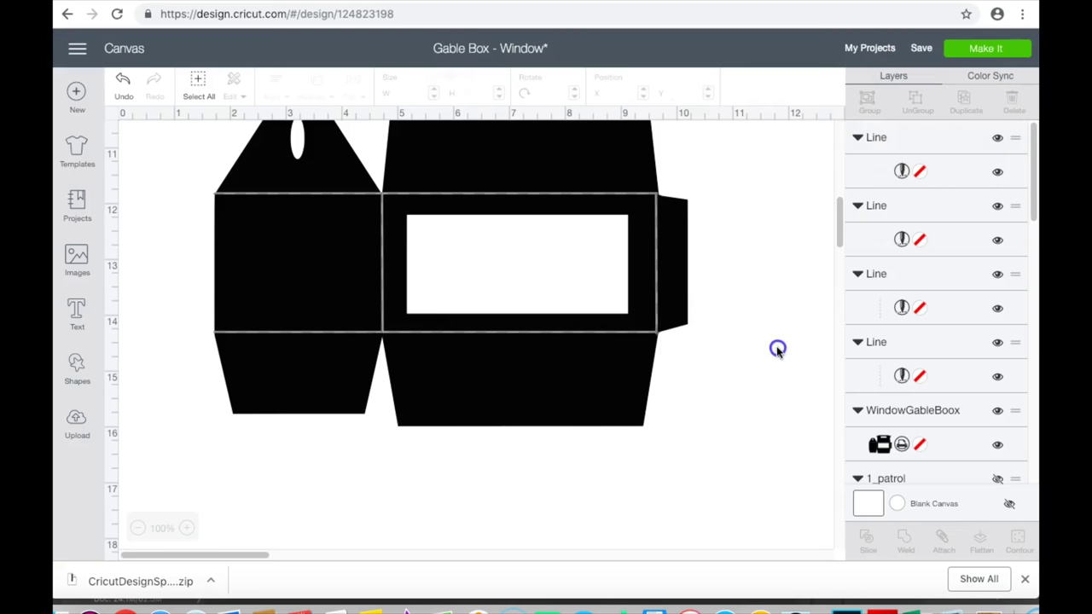
scroll(975, 370, down, 3)
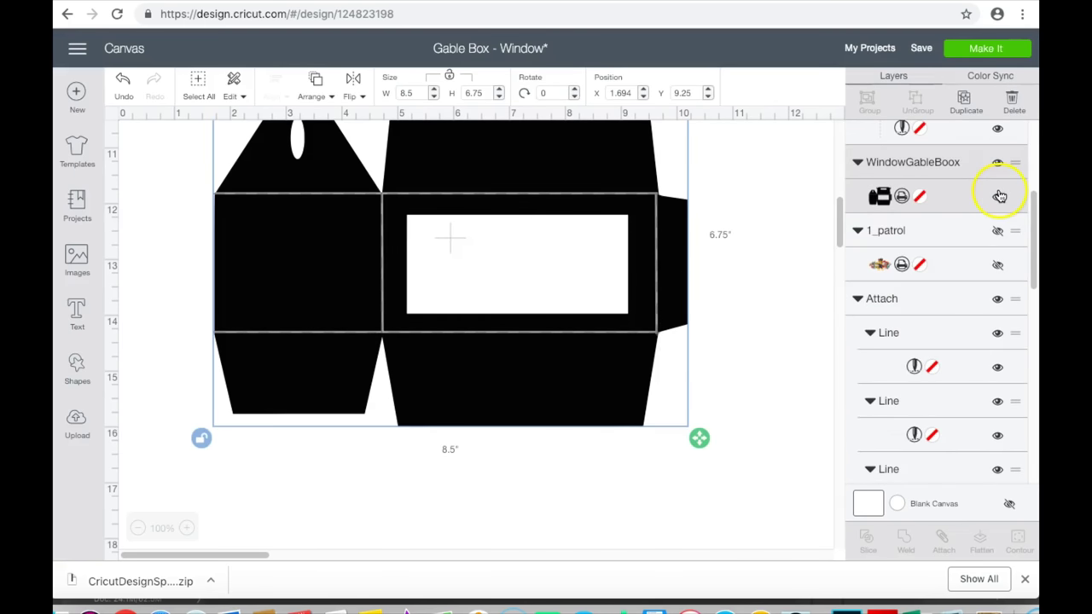
click(996, 197)
drag(668, 401, 219, 192)
click(942, 541)
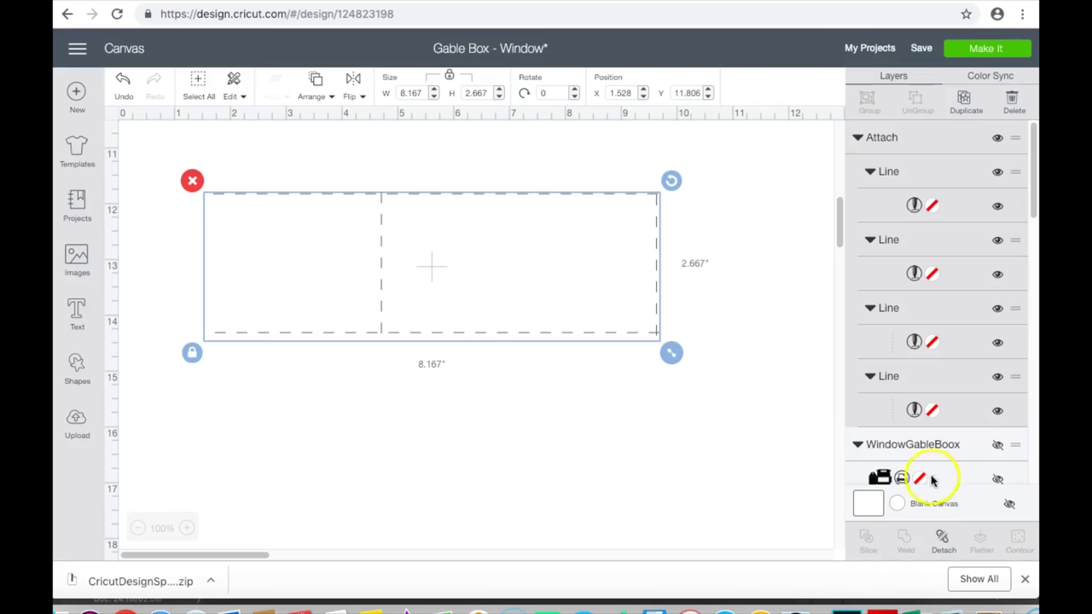
click(997, 447)
scroll(541, 378, up, 1)
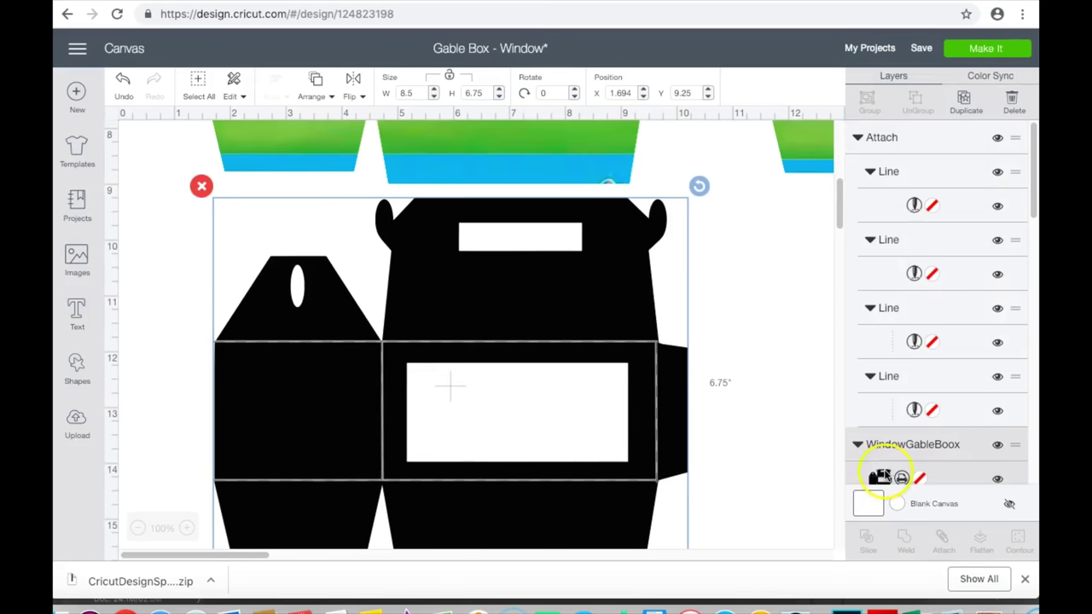
Fill the box layer with the Paw Patrol lookout scene pattern.
click(878, 476)
click(796, 131)
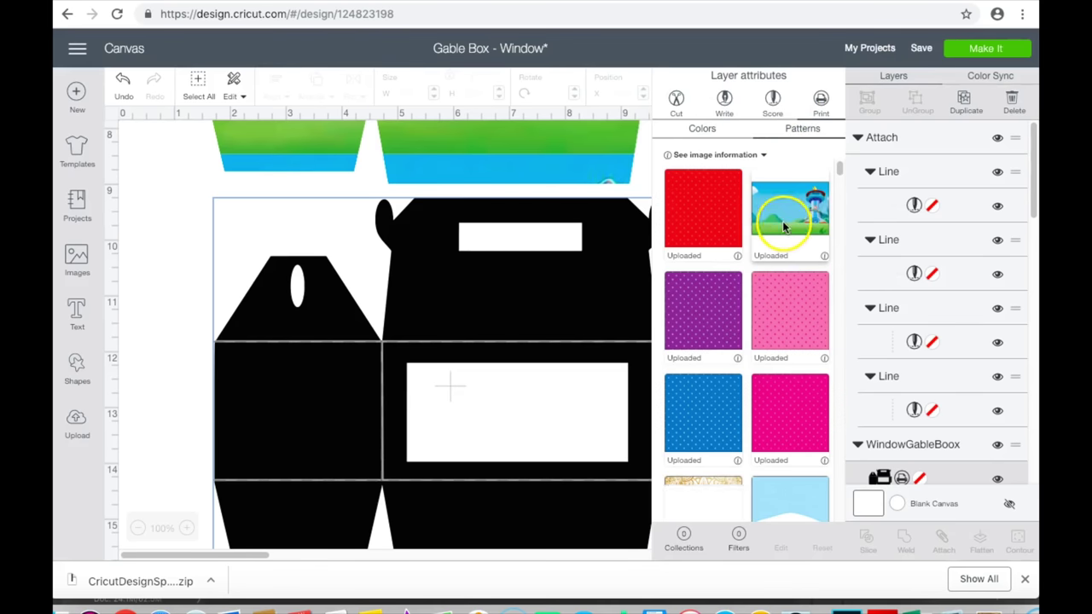
click(786, 217)
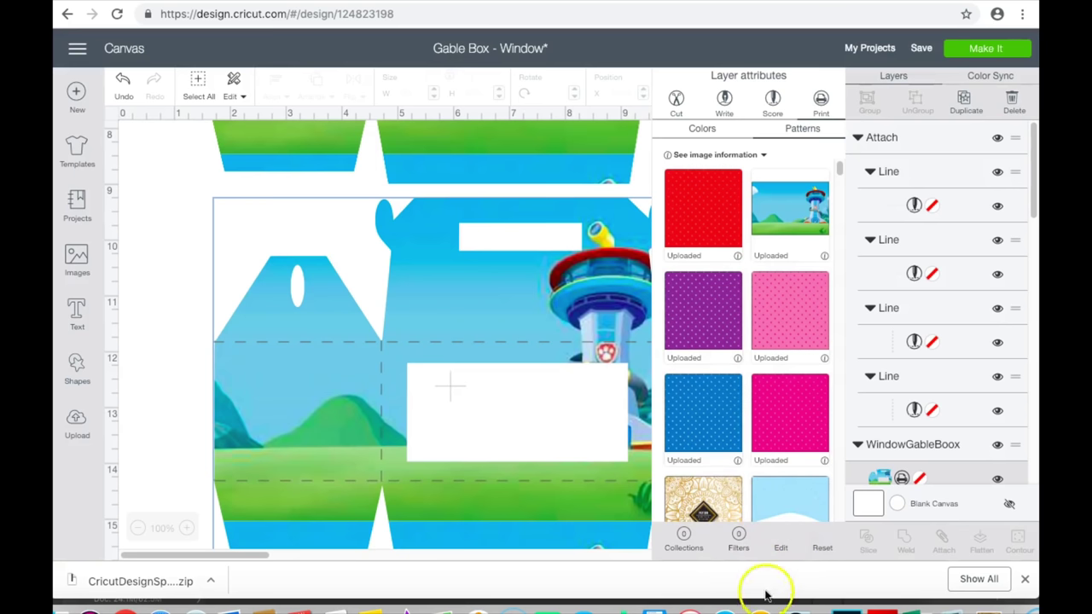
Raise the background pattern's scale to about 105%.
click(781, 549)
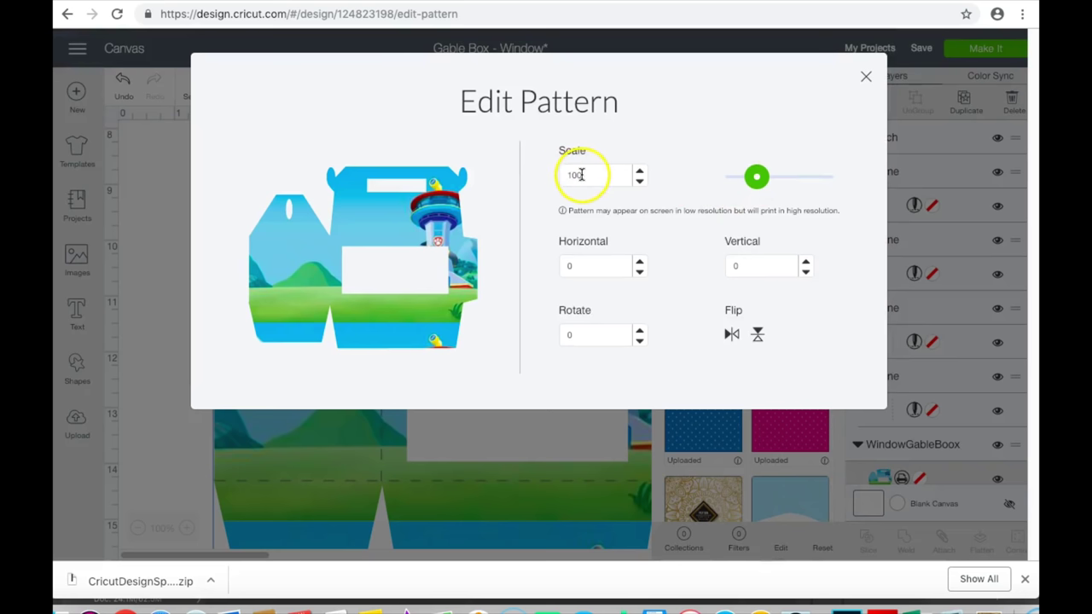
click(641, 173)
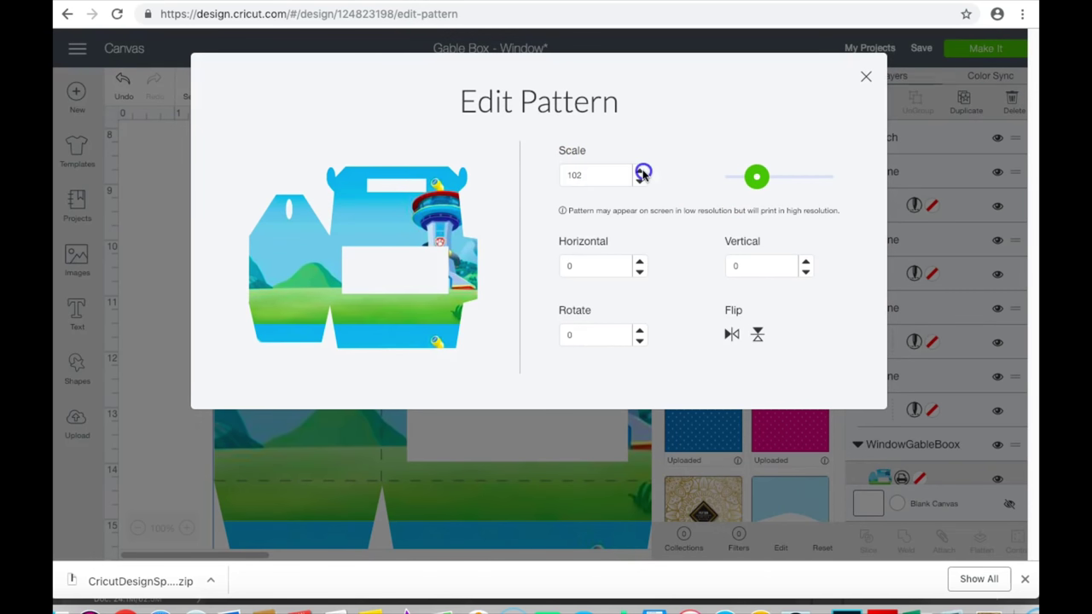
click(641, 173)
click(641, 173)
click(641, 172)
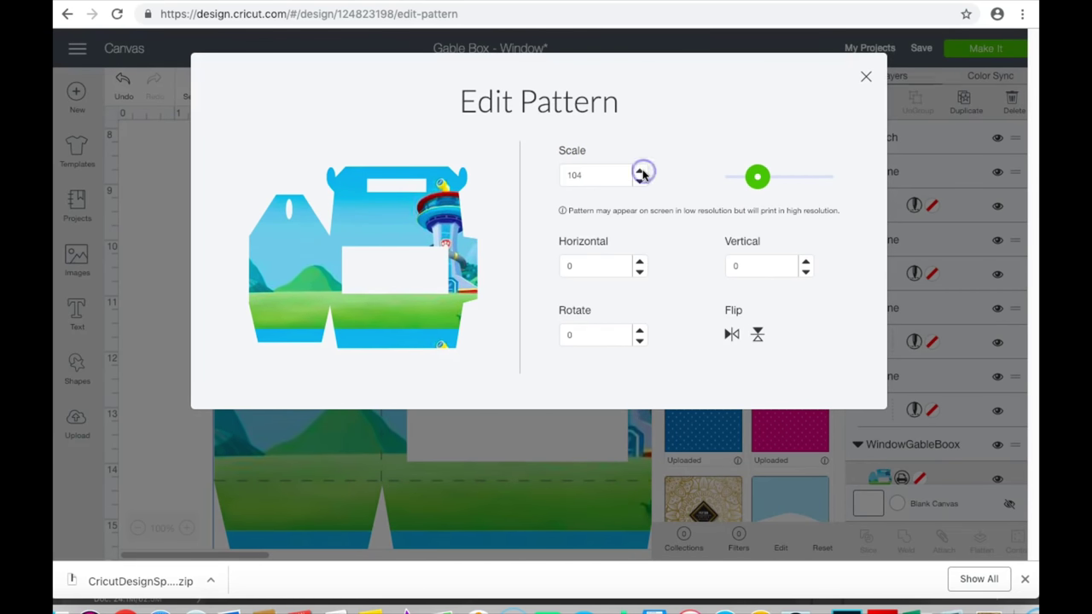
click(641, 171)
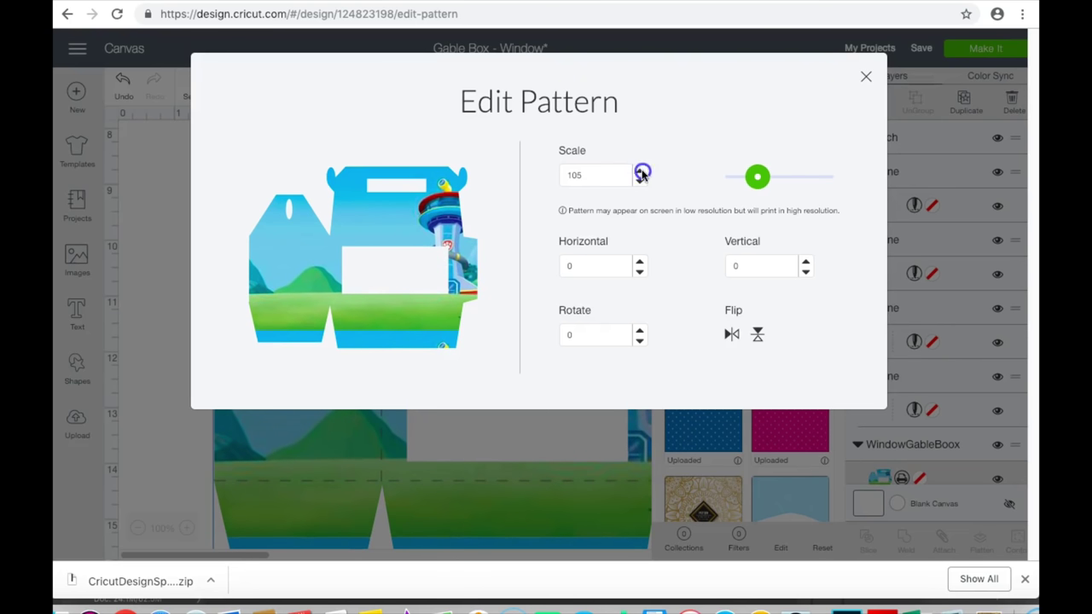
click(641, 172)
click(862, 78)
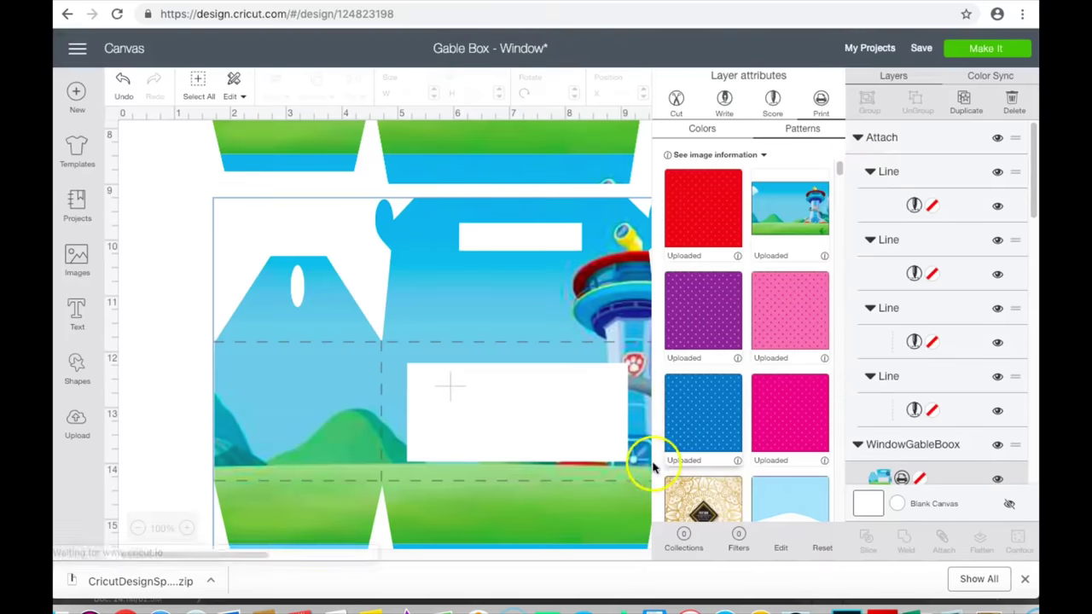
Insert the Paw Patrol pups, bone, red crest and blue 5 images into the design.
click(541, 446)
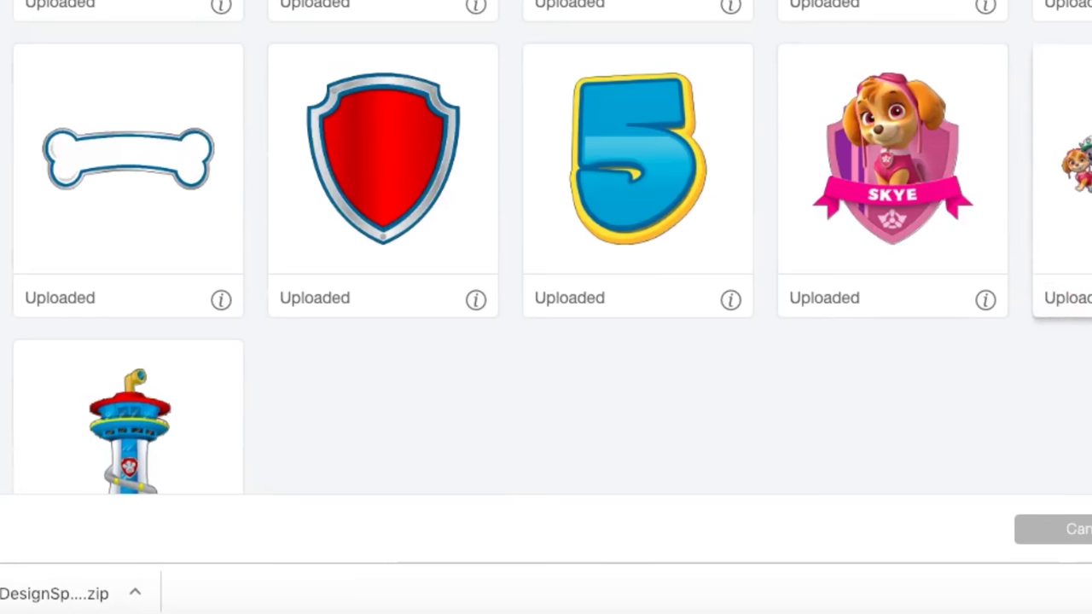
click(1066, 171)
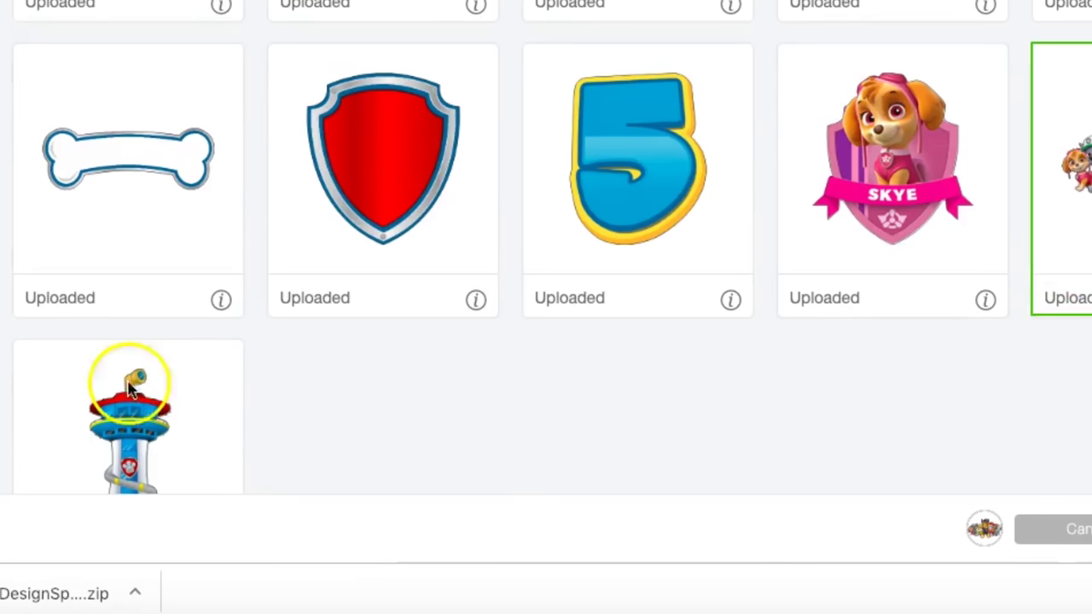
click(158, 195)
click(308, 168)
click(668, 253)
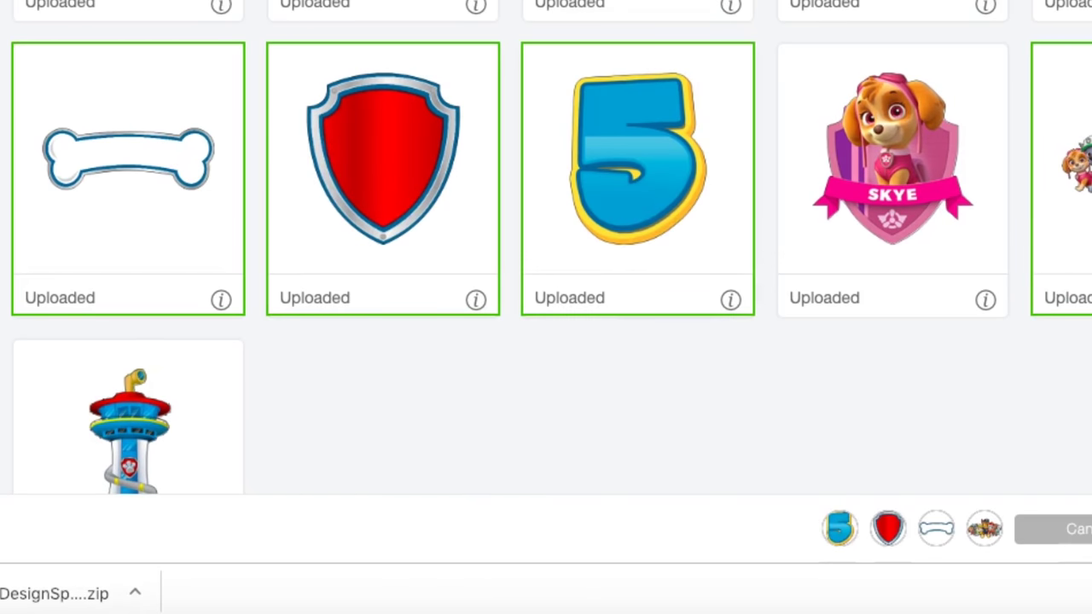
click(1090, 529)
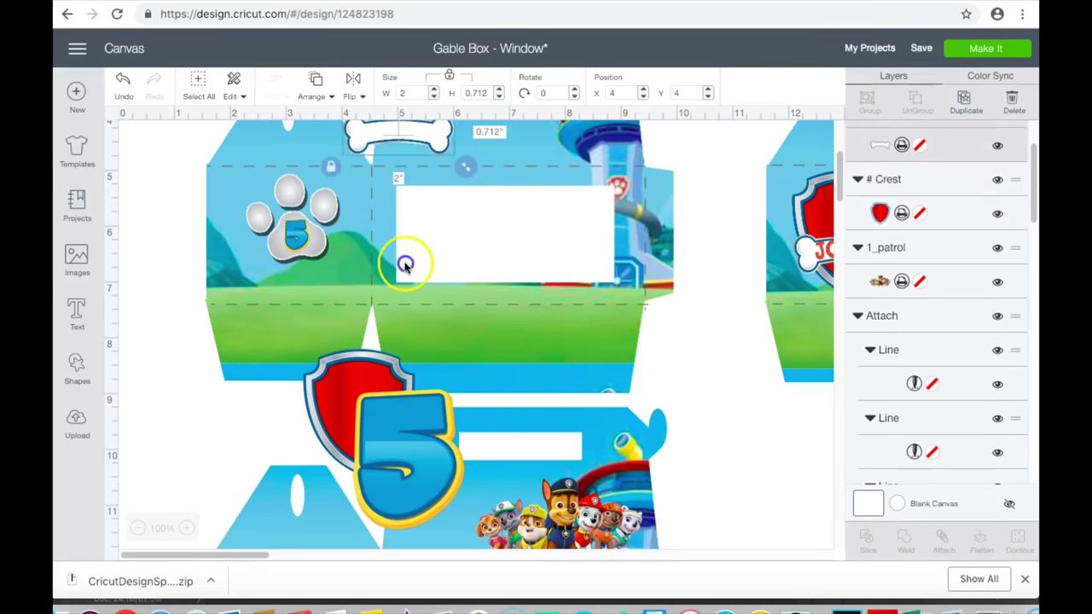
Put the pups on the window panel, delete the blue 5, and set the bone on the crest.
drag(399, 137, 404, 518)
scroll(492, 436, down, 5)
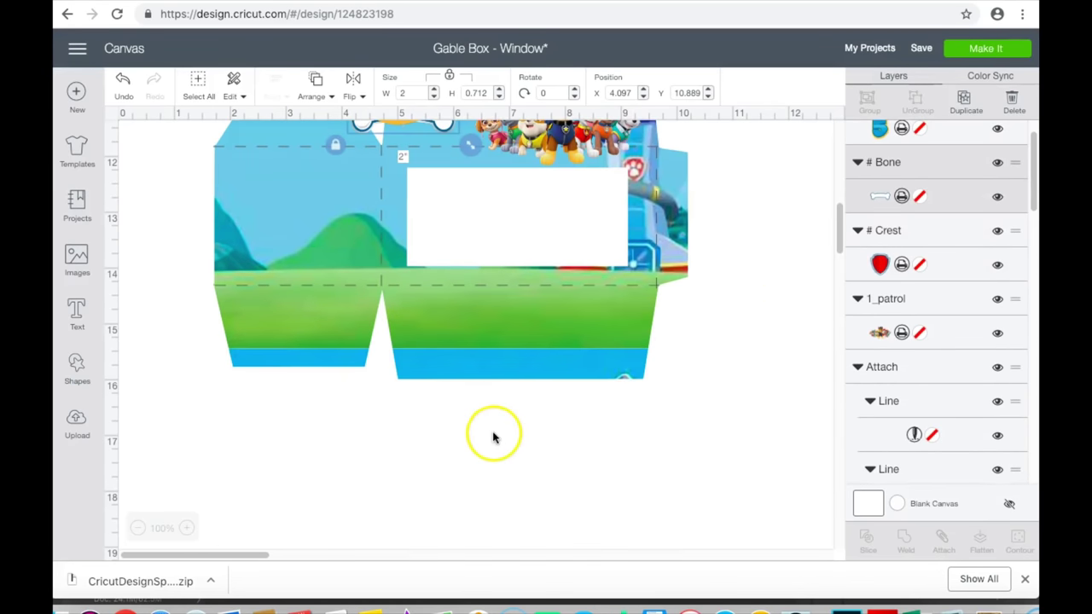
scroll(547, 336, up, 2)
drag(551, 291, 549, 378)
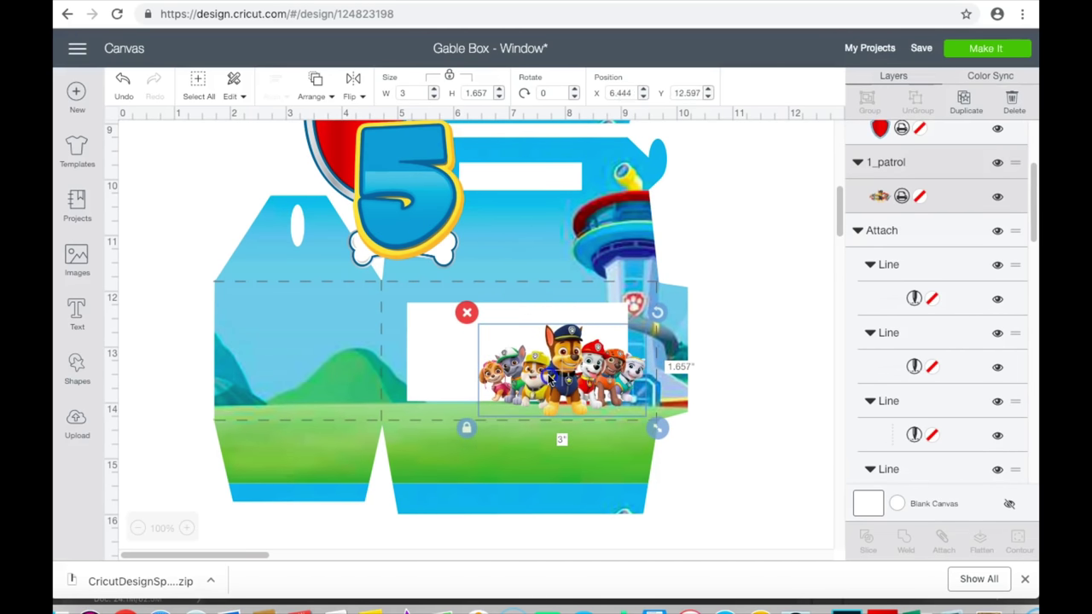
scroll(629, 316, up, 7)
click(378, 508)
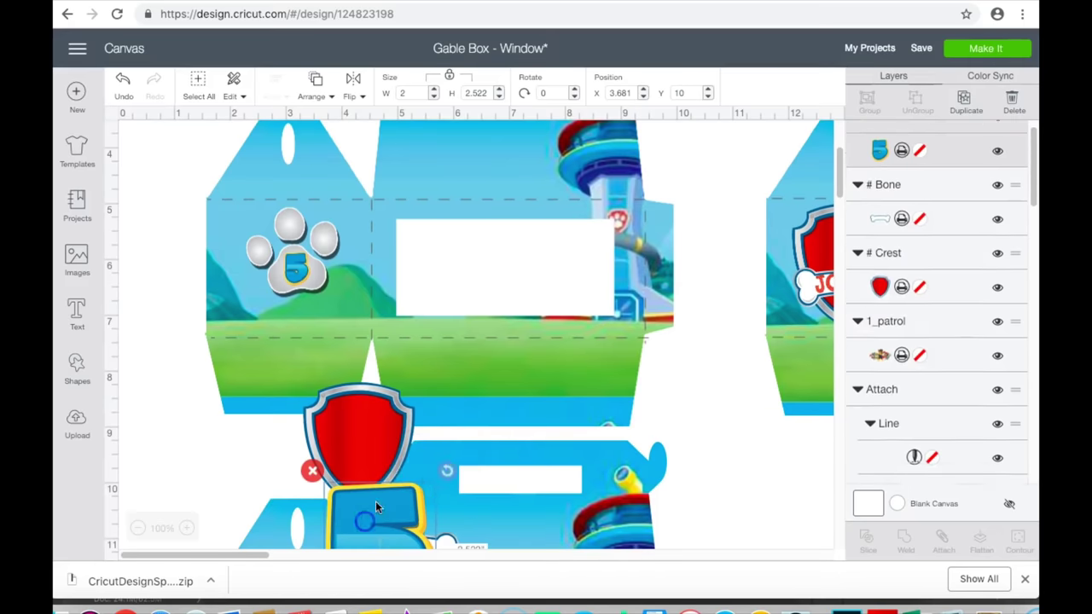
drag(378, 508, 791, 384)
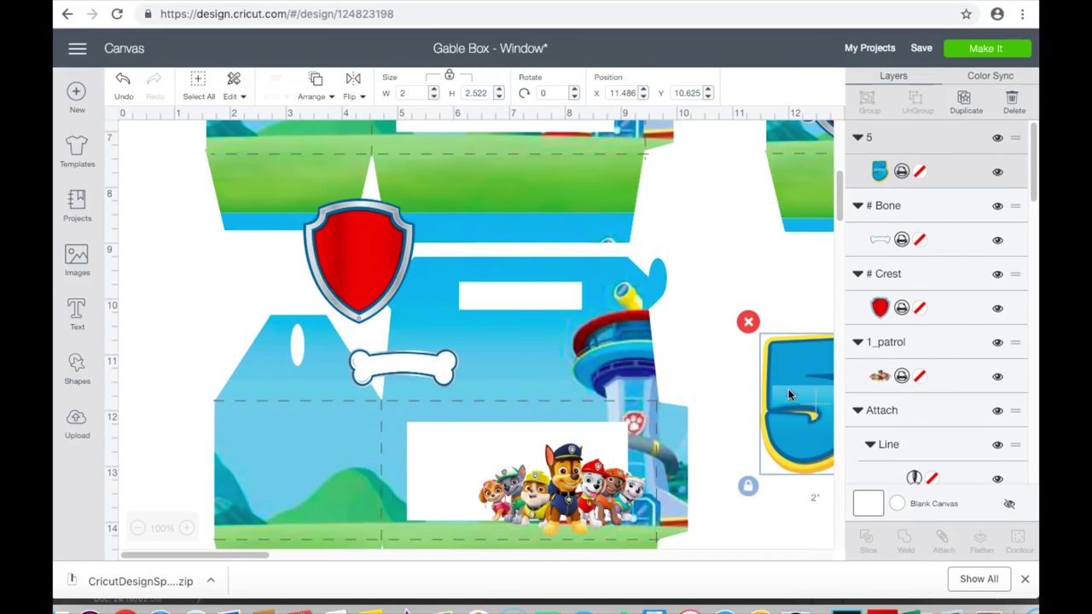
key(Delete)
drag(368, 261, 314, 482)
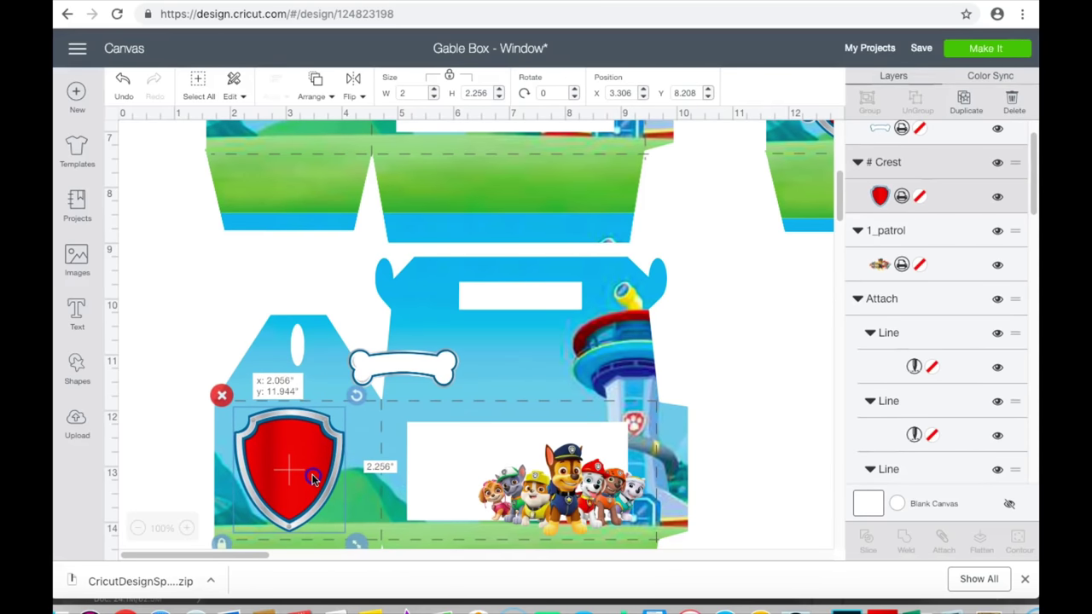
drag(423, 370, 309, 508)
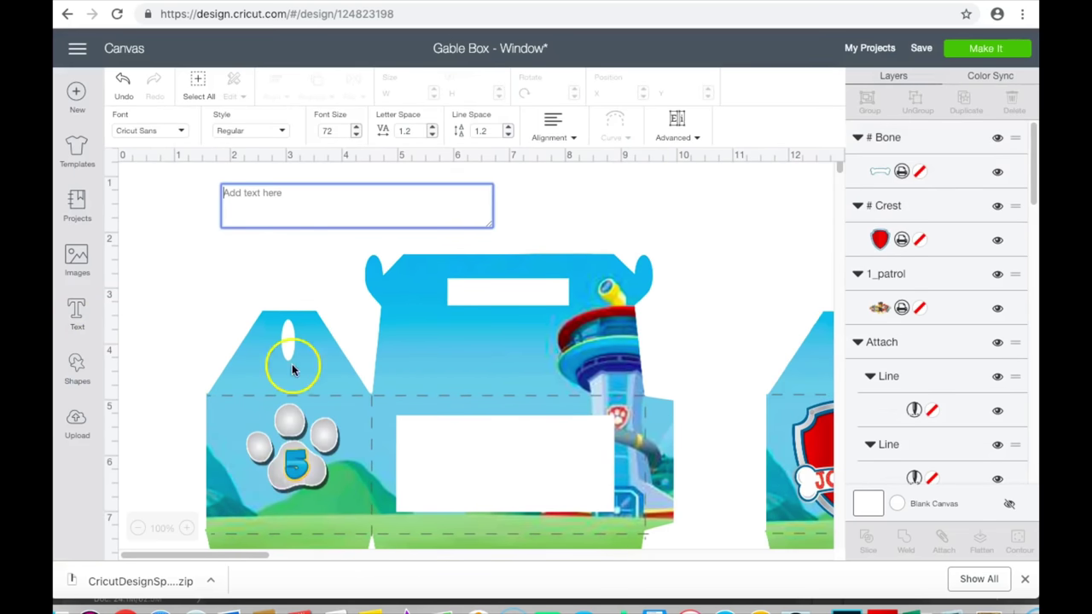
Type the name JOHAN and set it in the THIS FONT IS BOLD font.
text(JOHAN)
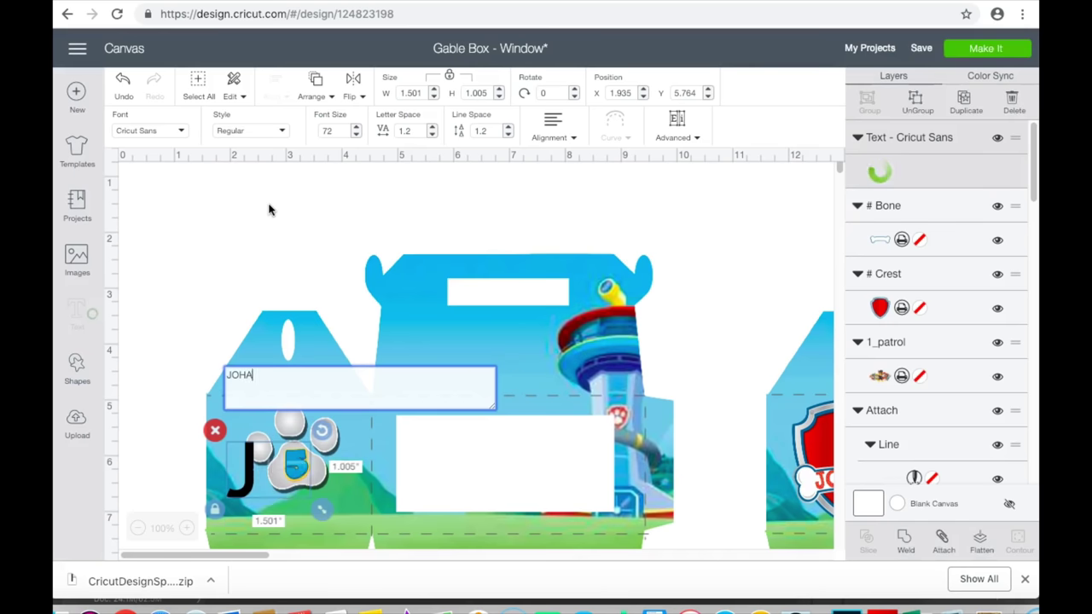
click(179, 129)
click(597, 96)
text(this)
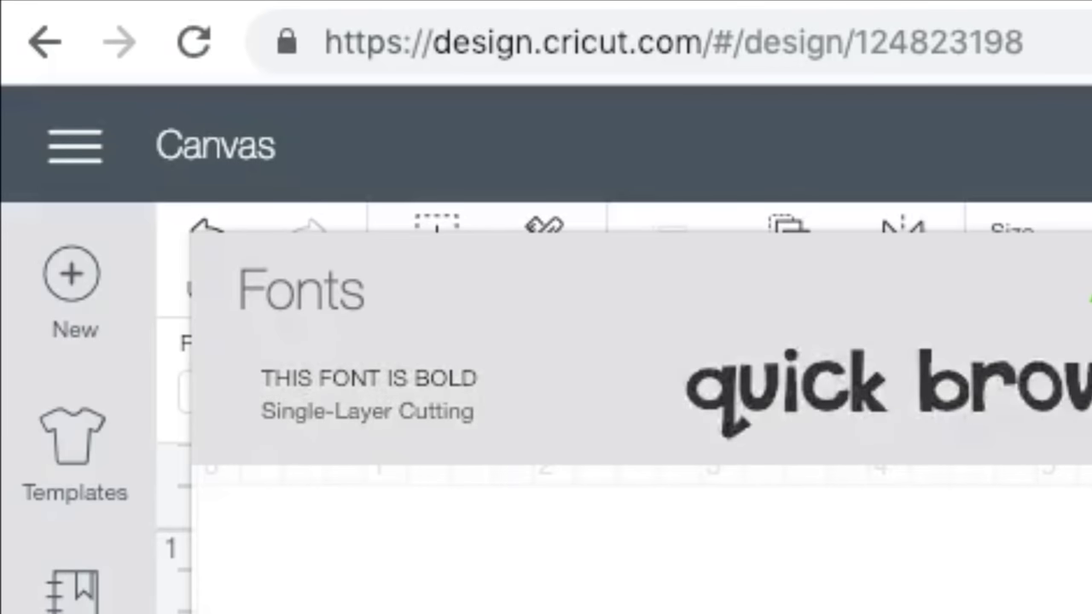
click(368, 395)
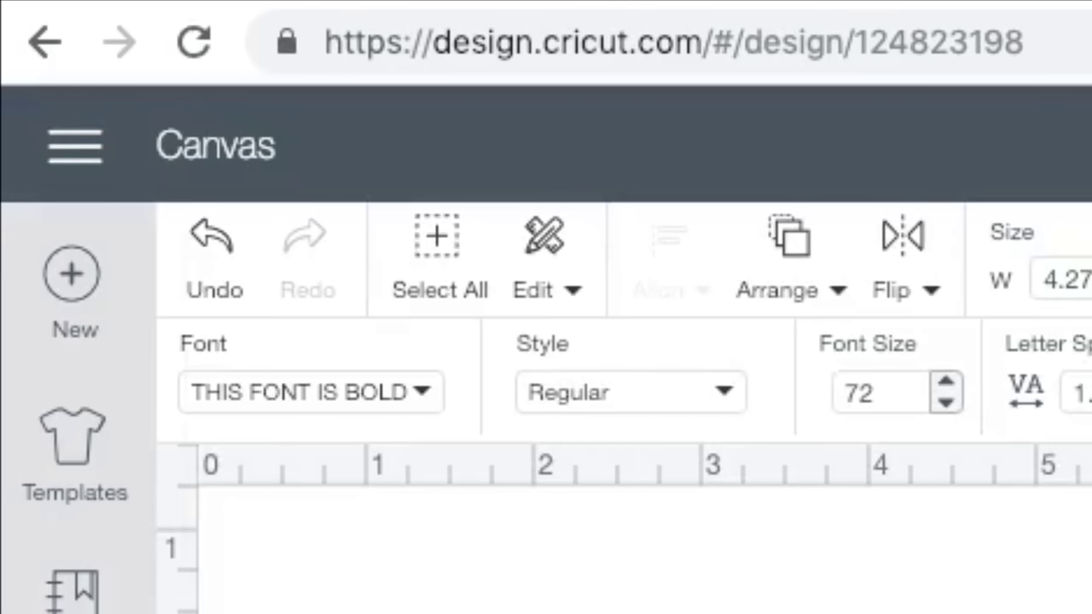
Tighten JOHAN's letter spacing to -0.2 and move it across the crest.
click(1071, 393)
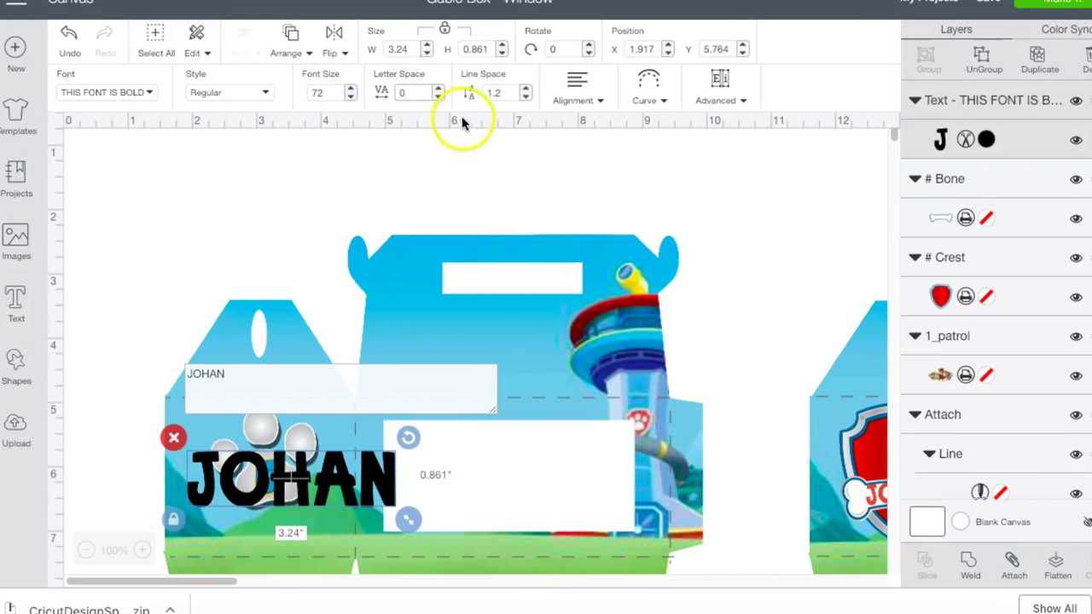
click(438, 96)
click(438, 96)
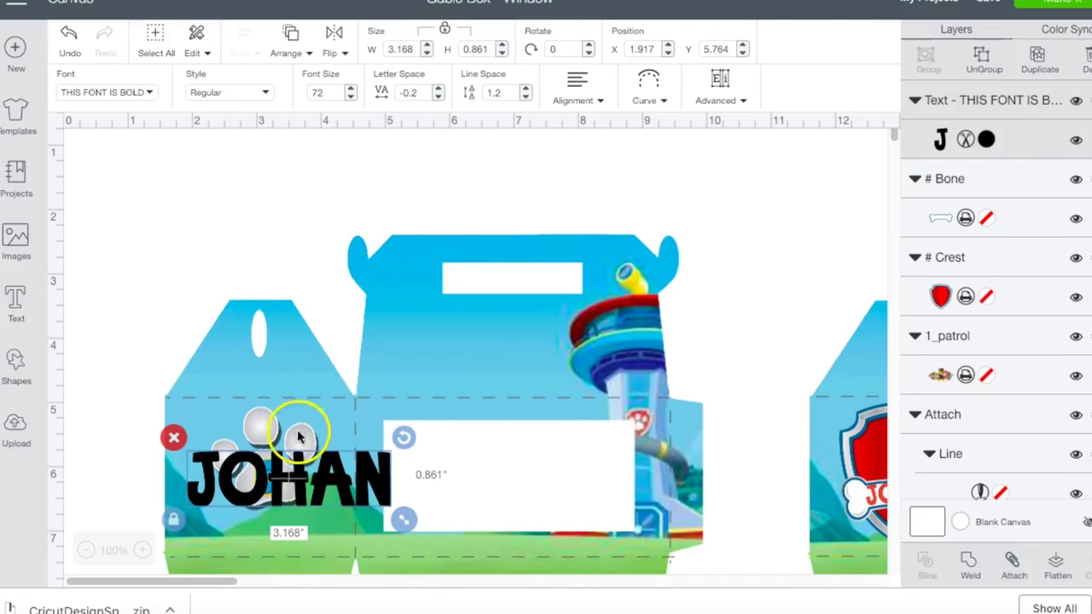
scroll(350, 440, down, 2)
scroll(350, 443, down, 1)
drag(325, 259, 356, 544)
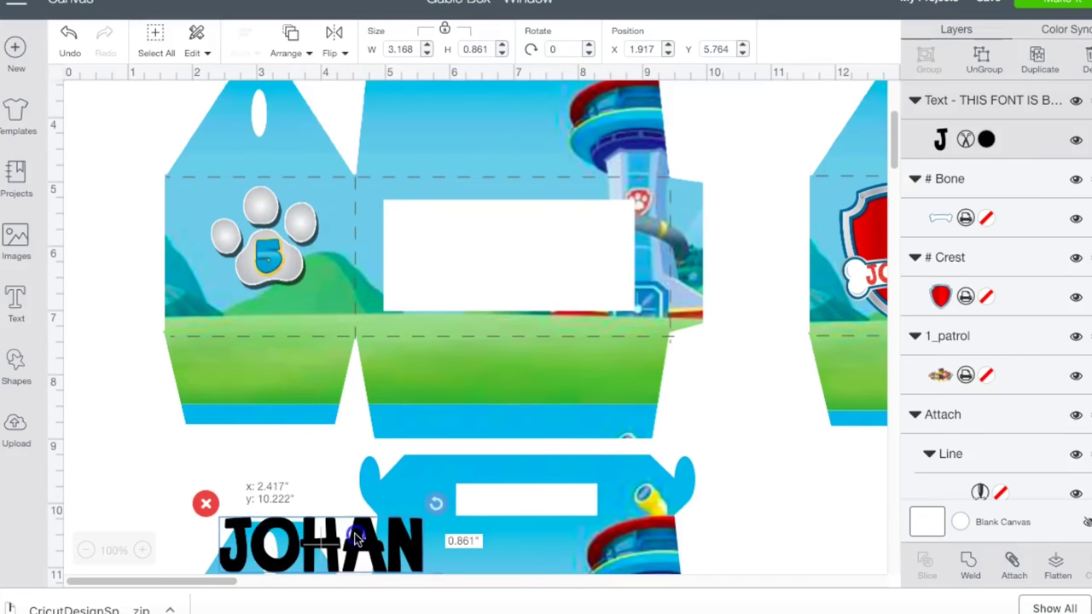
scroll(356, 543, down, 3)
drag(351, 354, 342, 559)
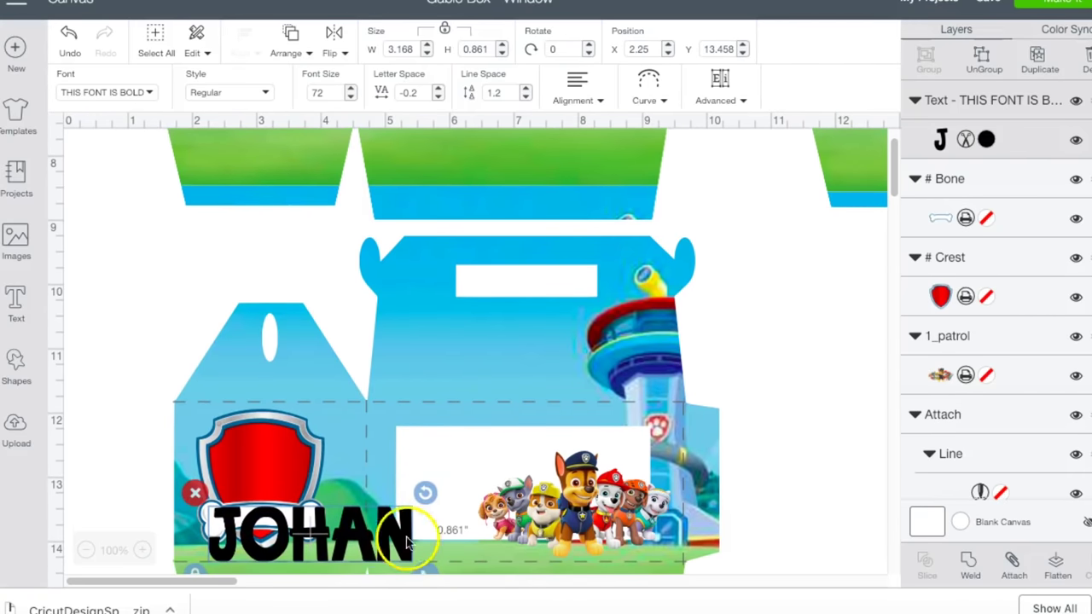
scroll(725, 359, down, 1)
Make JOHAN a print layer filled with the free red polka-dot pattern at 400% scale.
click(986, 139)
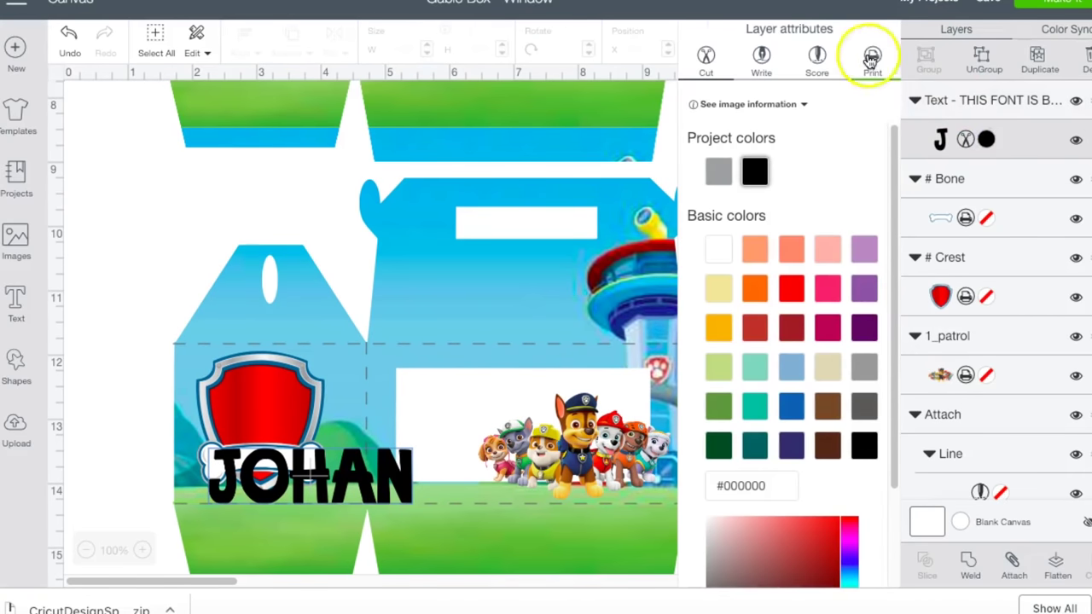
click(872, 55)
click(849, 89)
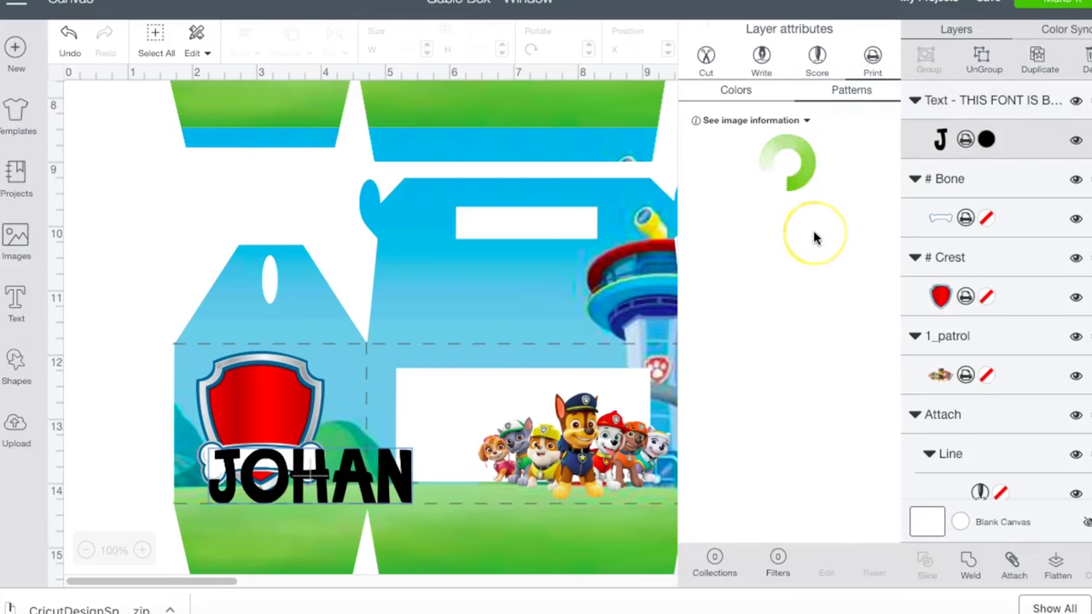
click(777, 561)
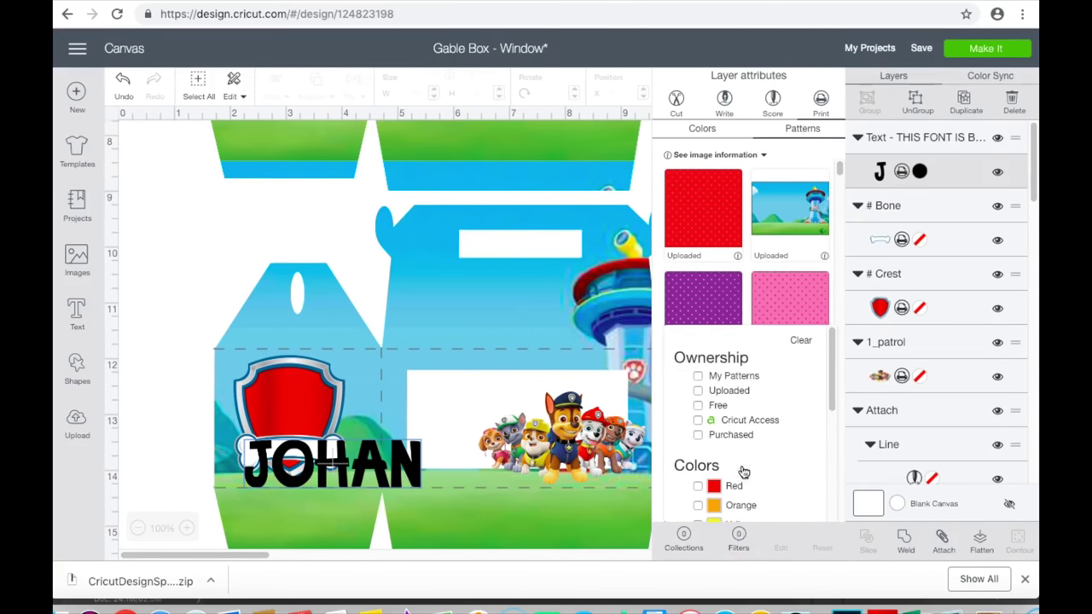
click(698, 406)
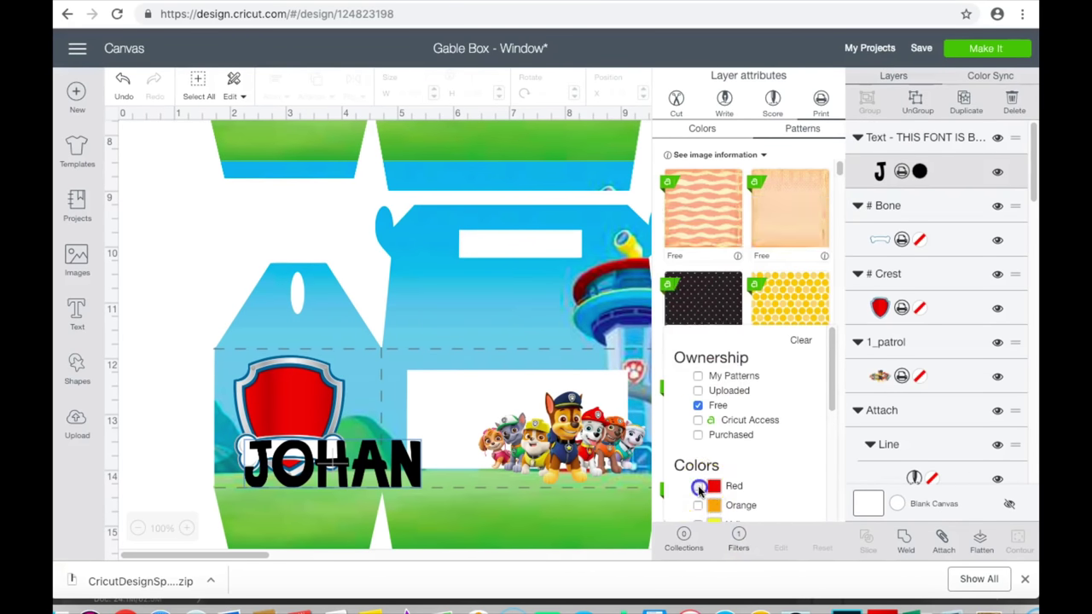
click(698, 485)
click(702, 220)
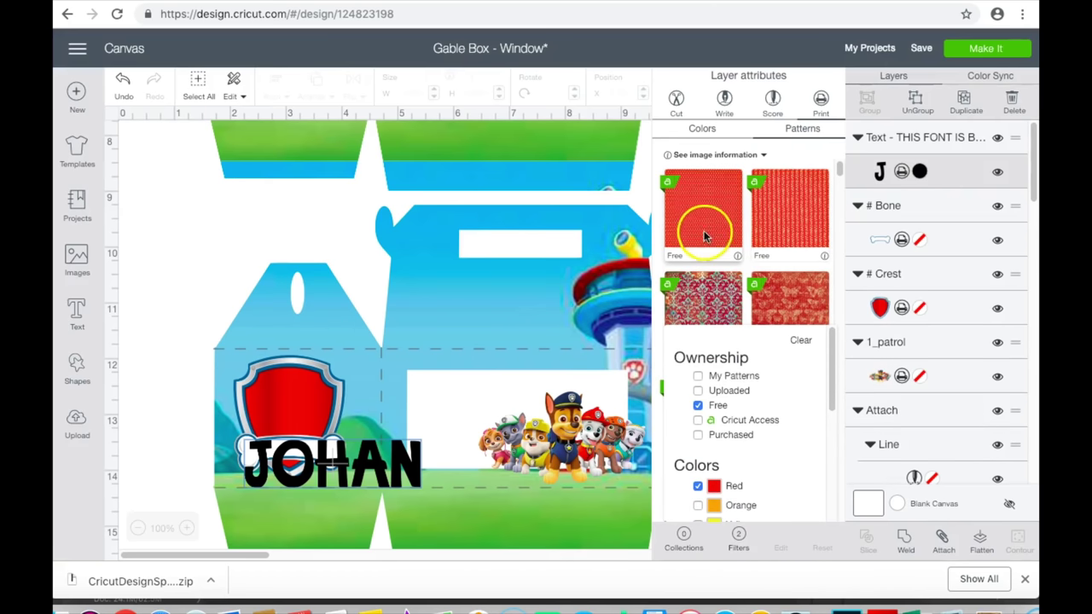
click(578, 306)
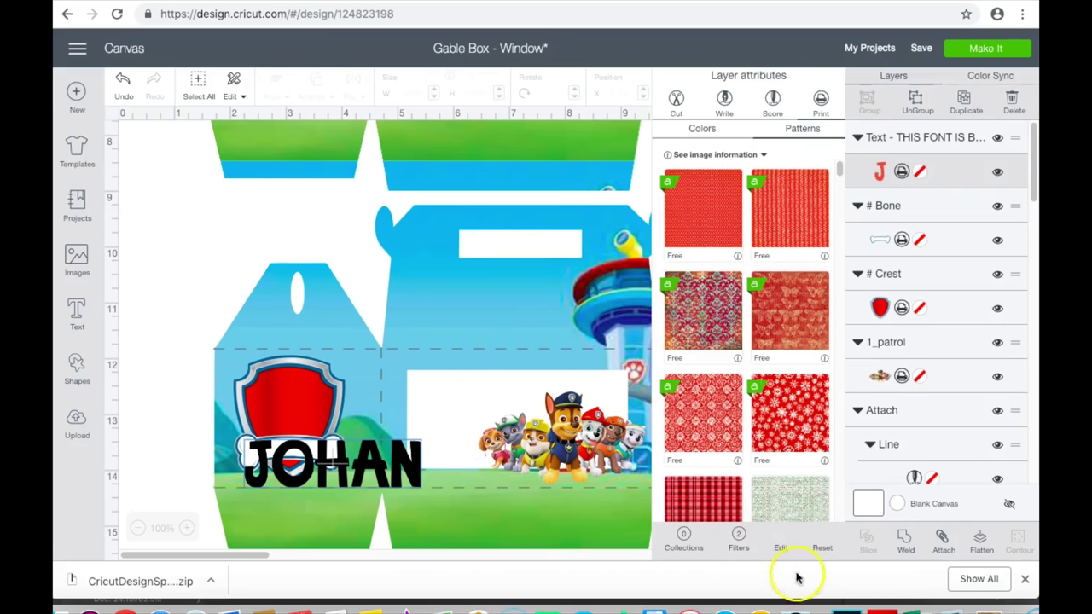
click(823, 357)
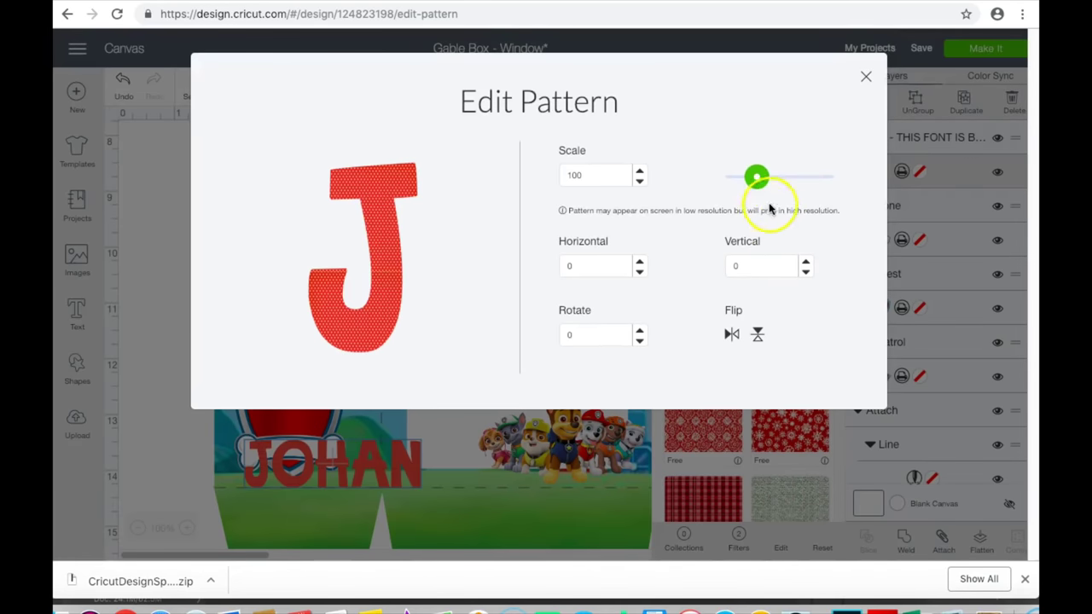
drag(770, 181, 843, 175)
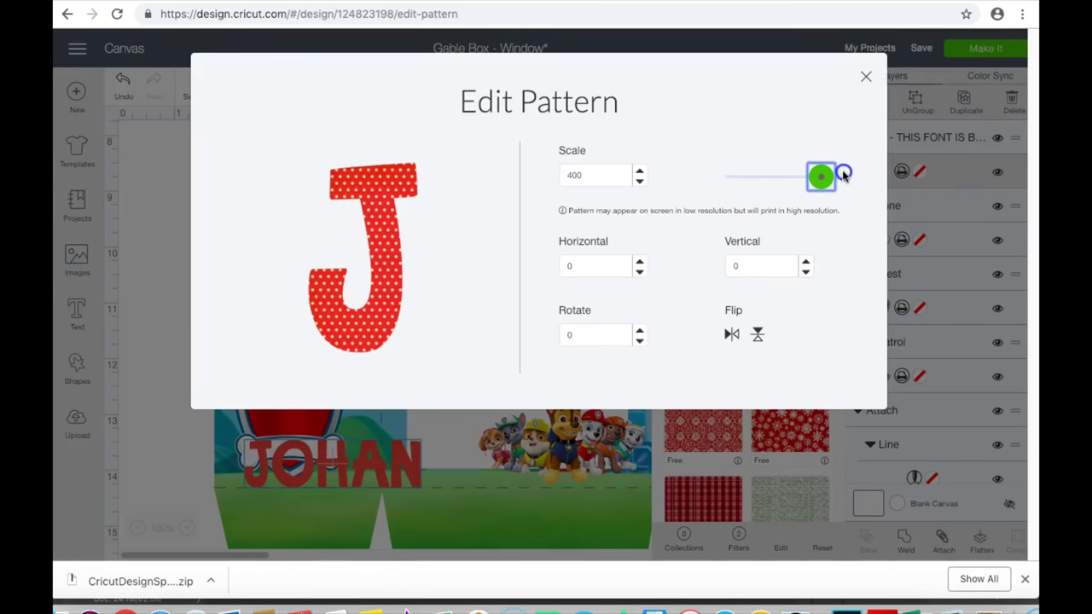
click(870, 77)
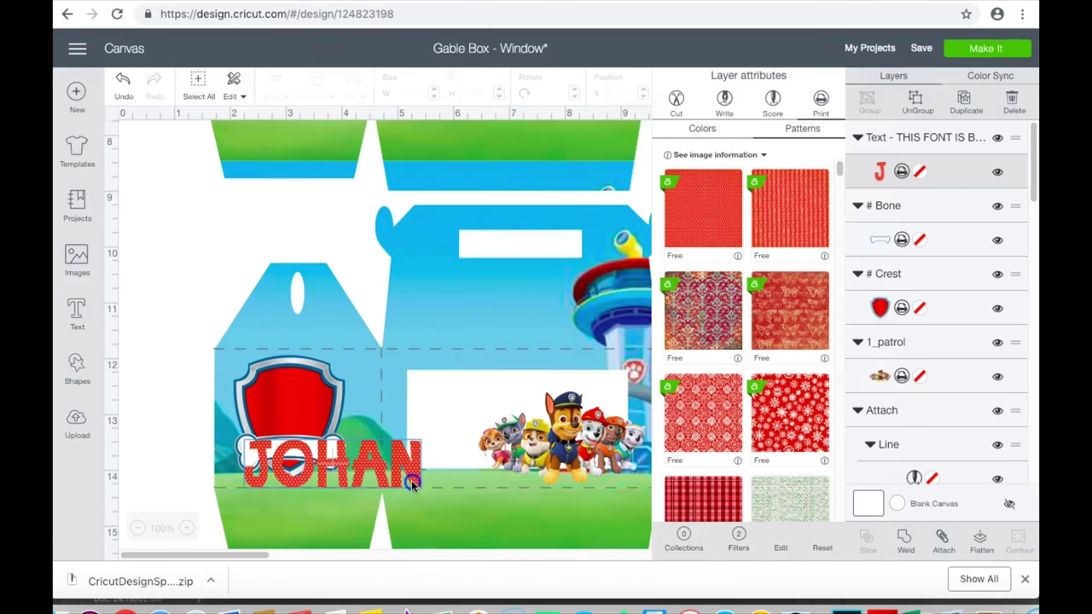
Shrink JOHAN to 1.12 in across the crest's bone and give it a slight curve.
click(412, 483)
drag(424, 501, 333, 475)
click(633, 130)
click(603, 190)
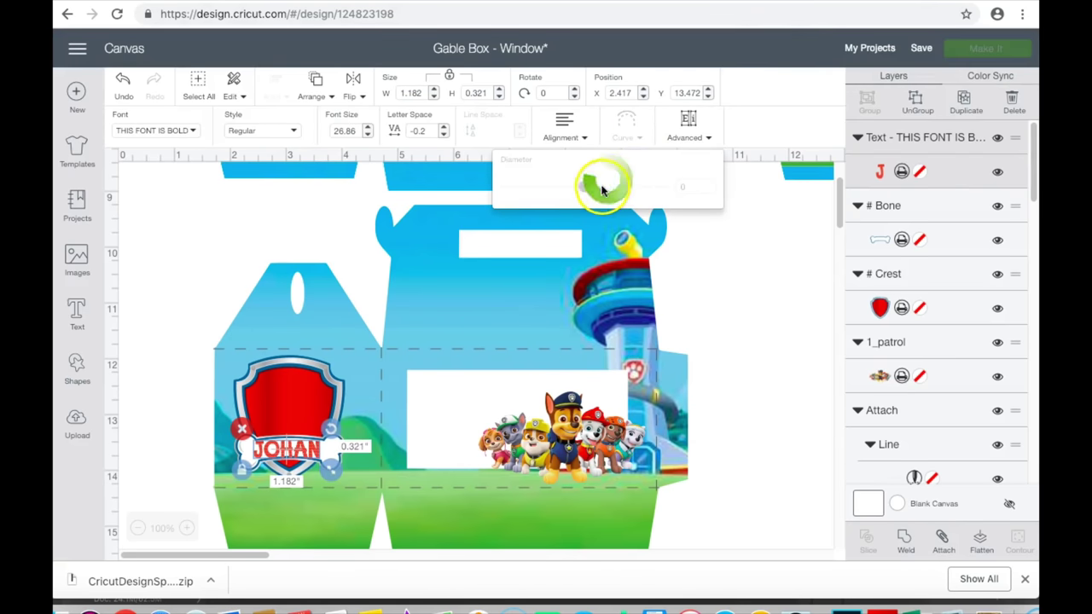
drag(602, 190, 585, 182)
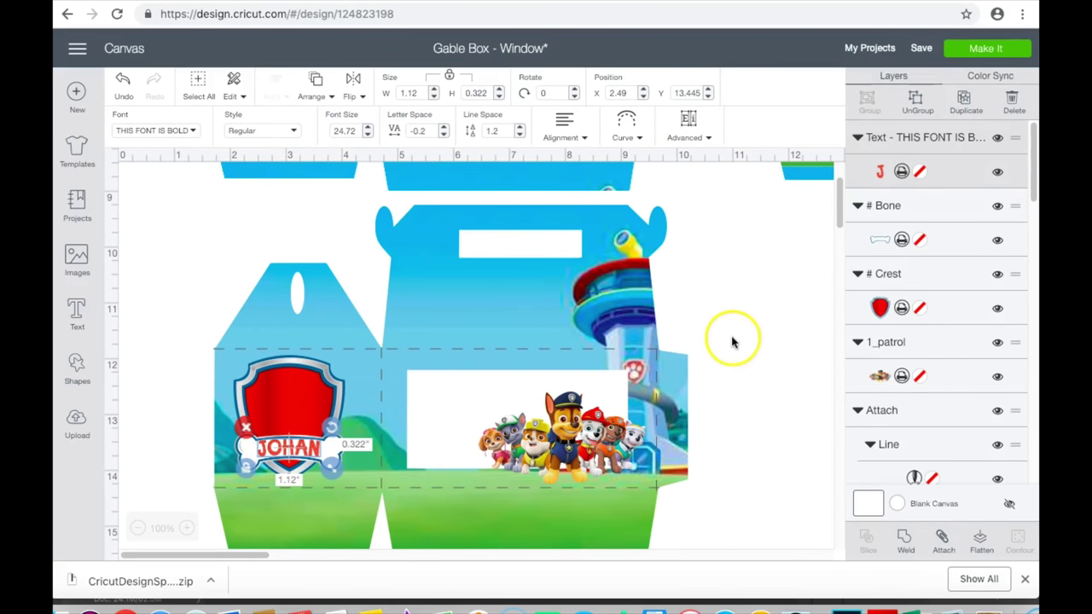
Add a 'JOHAN'S PAWTY' title filled with the red polka-dot pattern at 400% scale.
click(75, 316)
click(223, 226)
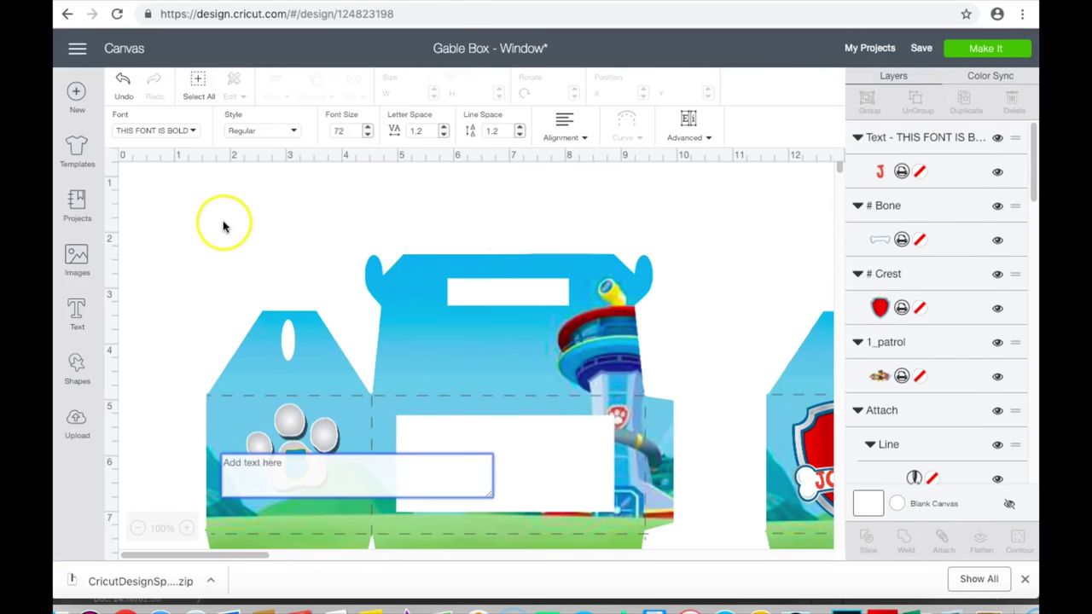
text(JO)
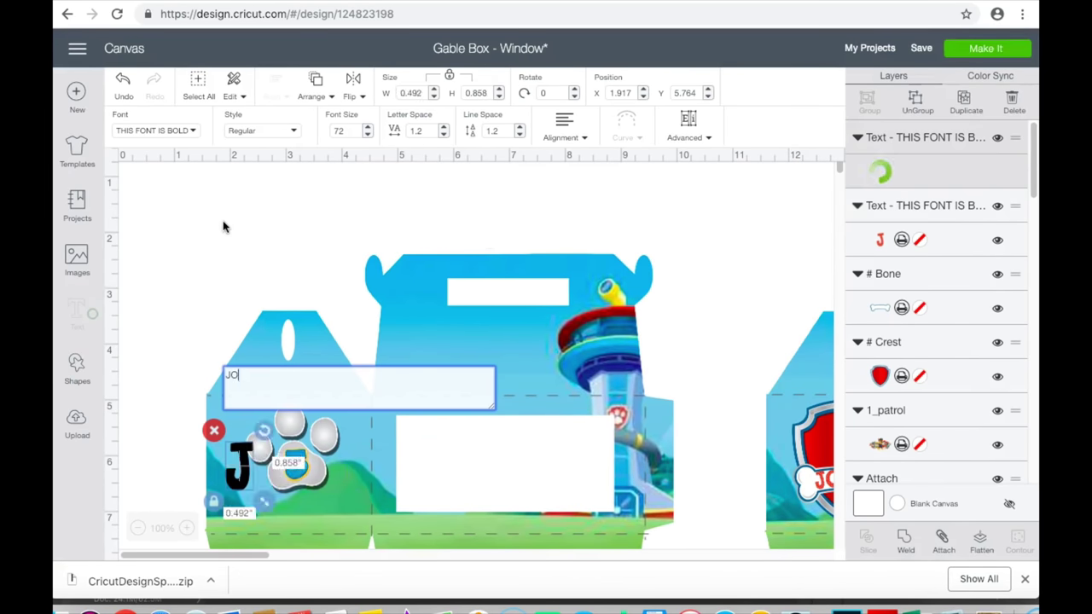
text(HAN'S PAWTY)
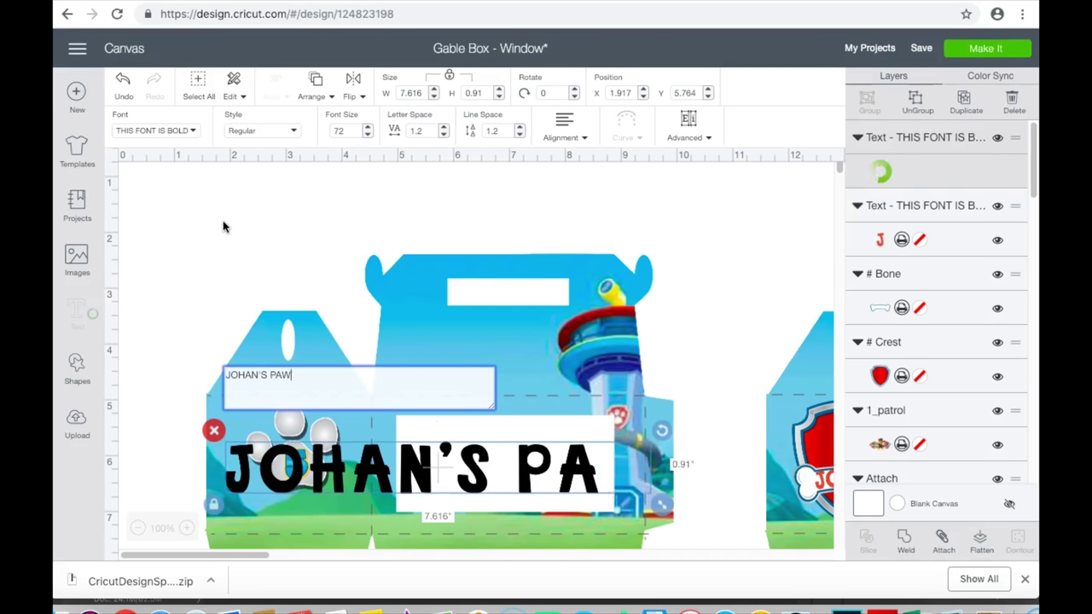
click(919, 171)
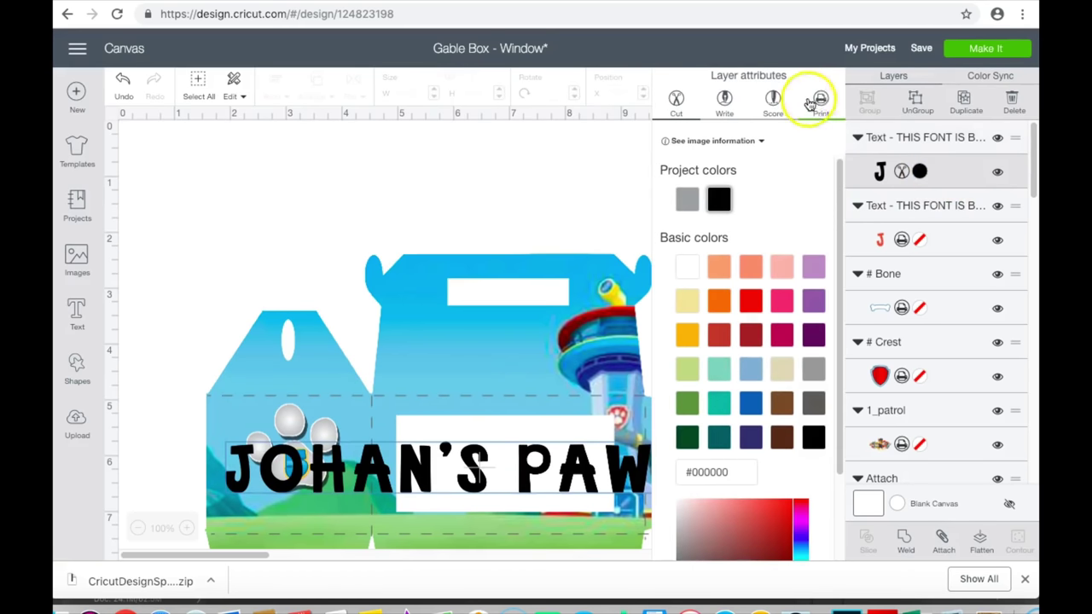
click(802, 128)
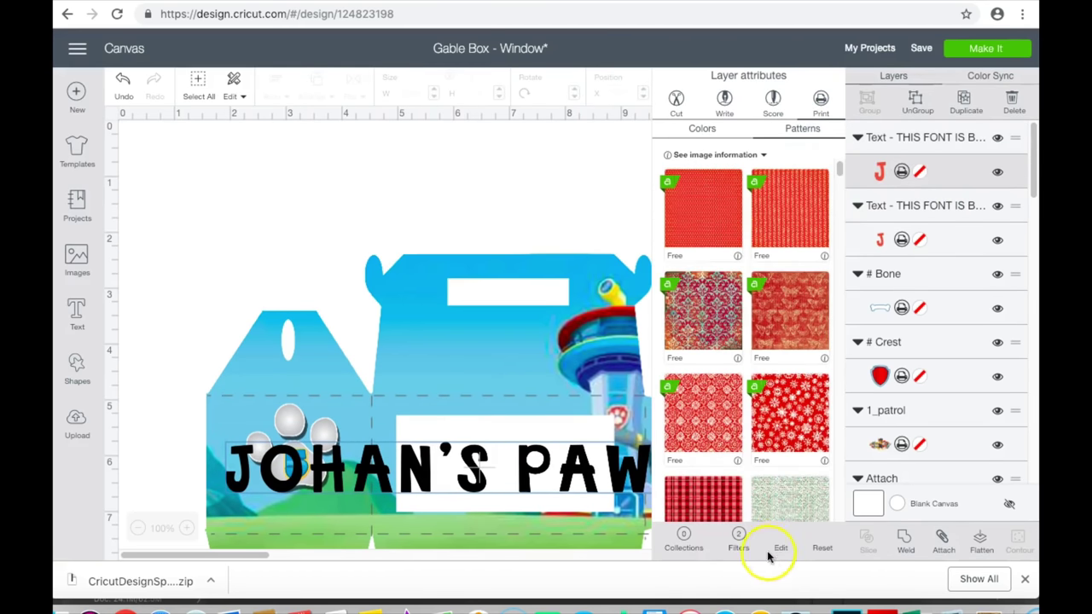
click(778, 549)
drag(756, 177, 836, 203)
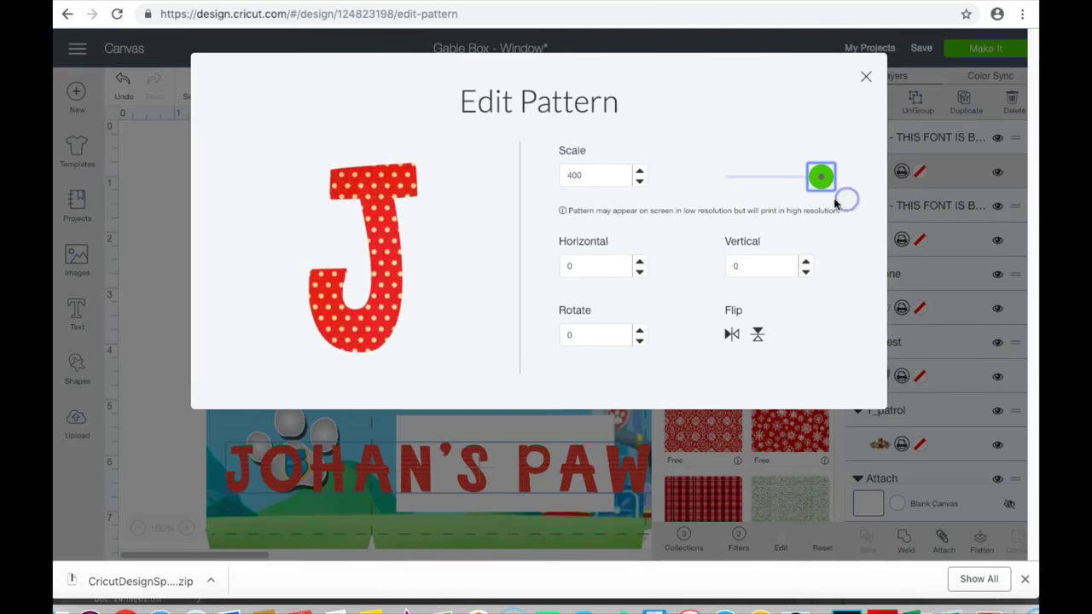
click(865, 75)
Place the title above the front window, shrunk to about 4.08 in.
click(401, 500)
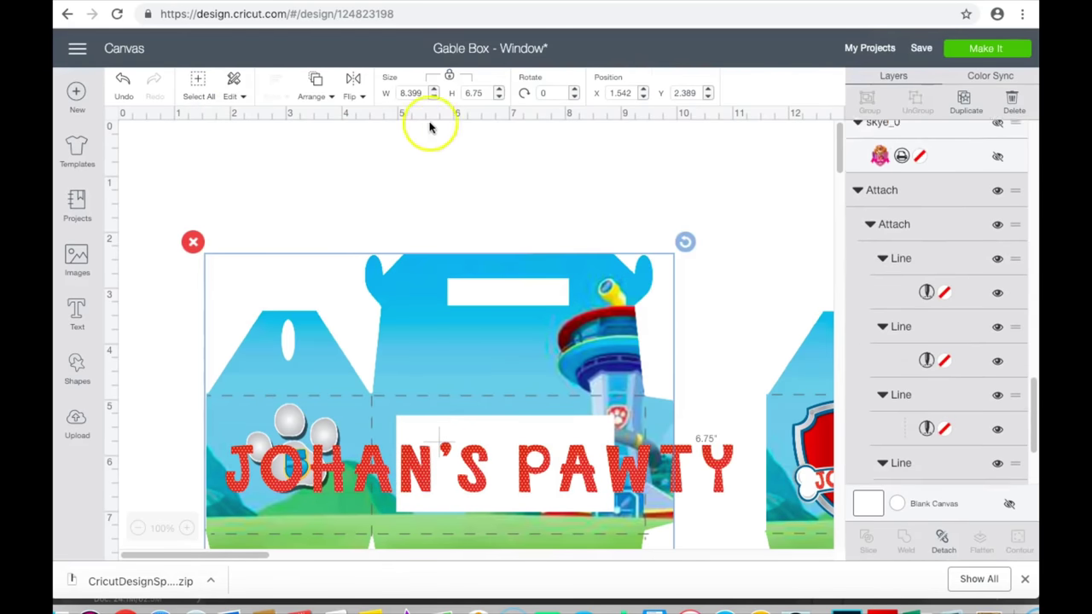
click(512, 475)
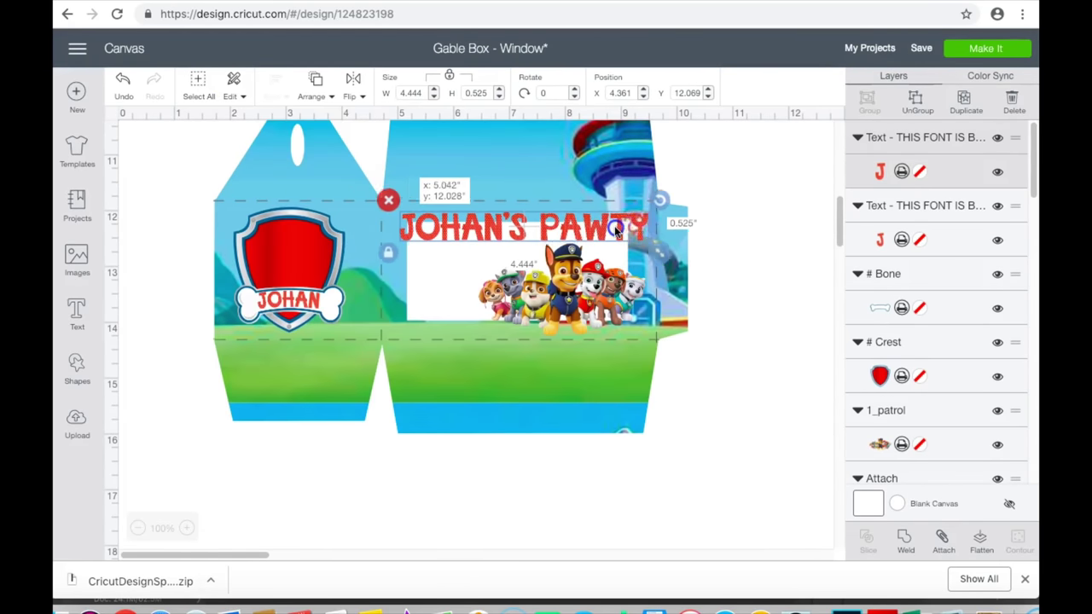
drag(616, 229, 620, 223)
drag(654, 241, 646, 239)
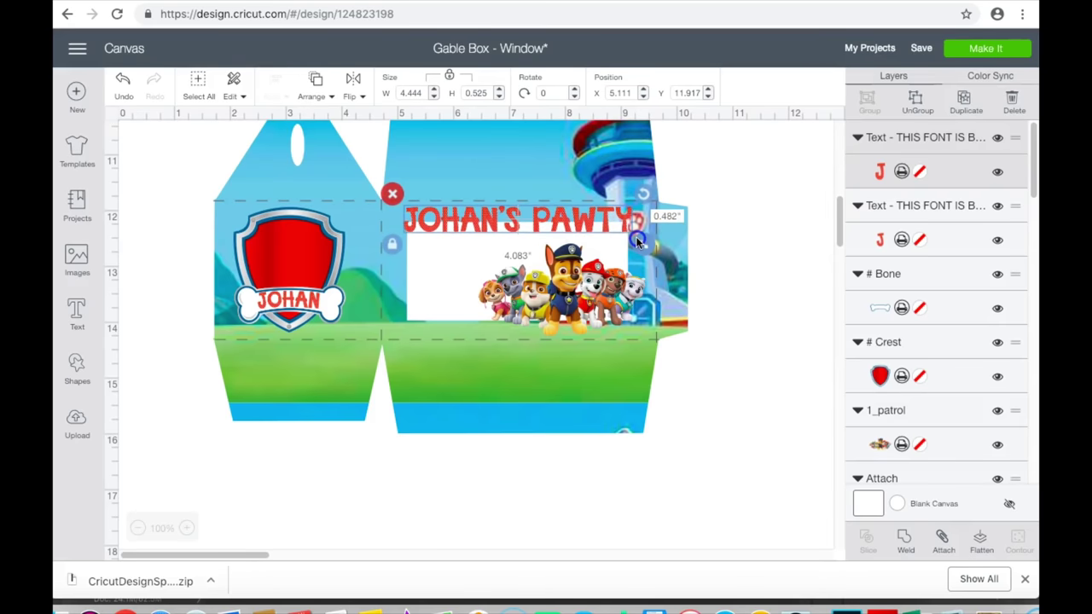
click(785, 275)
scroll(694, 284, up, 1)
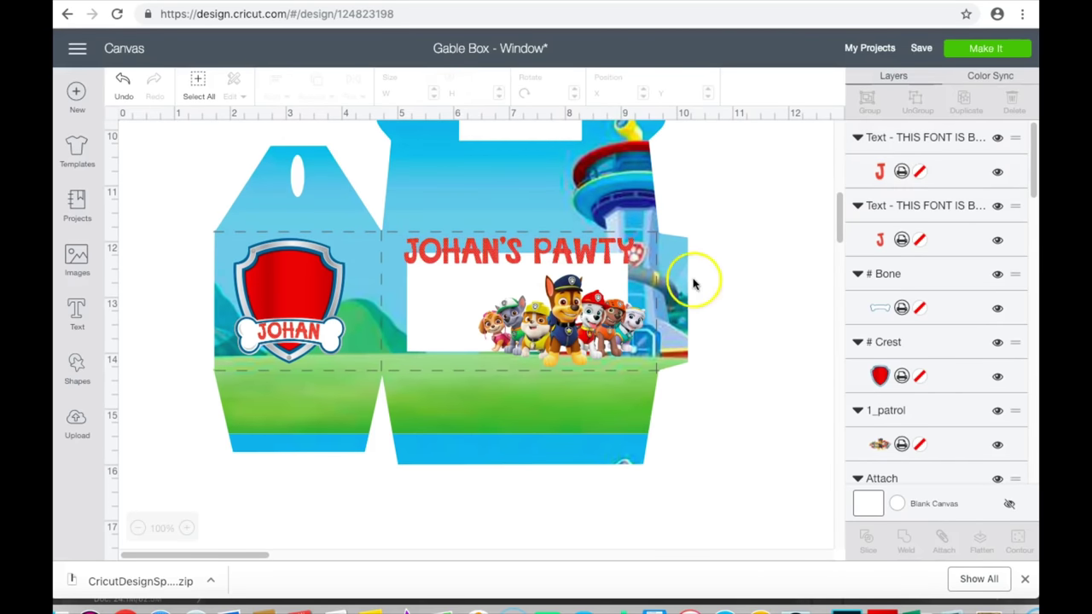
Hide the window cut lines and flatten all box artwork into one printable image.
click(637, 239)
scroll(1002, 324, down, 1)
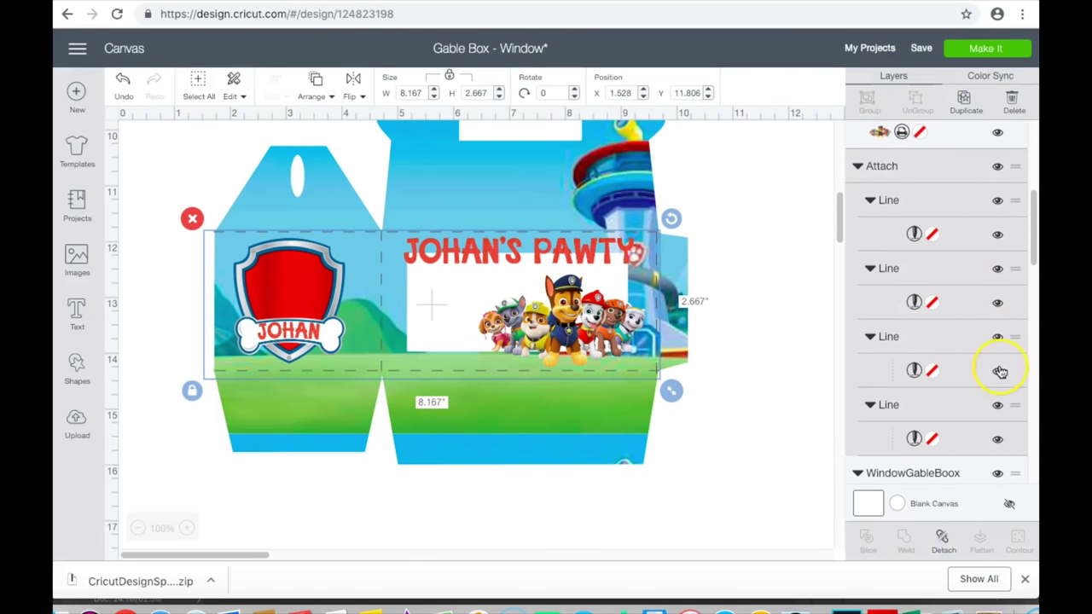
click(997, 167)
drag(776, 383, 237, 227)
scroll(1011, 241, up, 3)
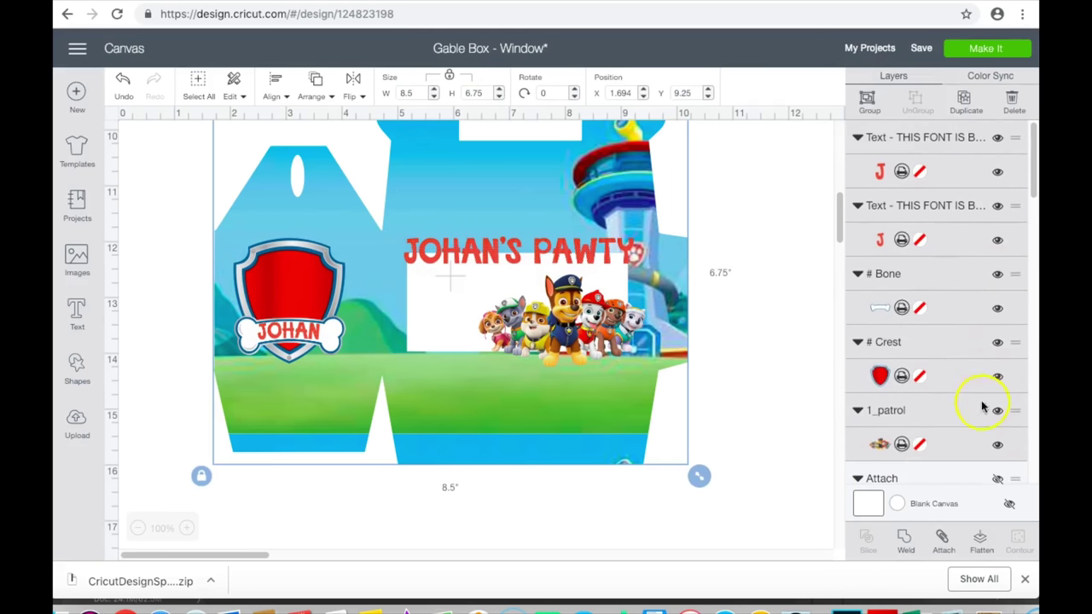
click(982, 542)
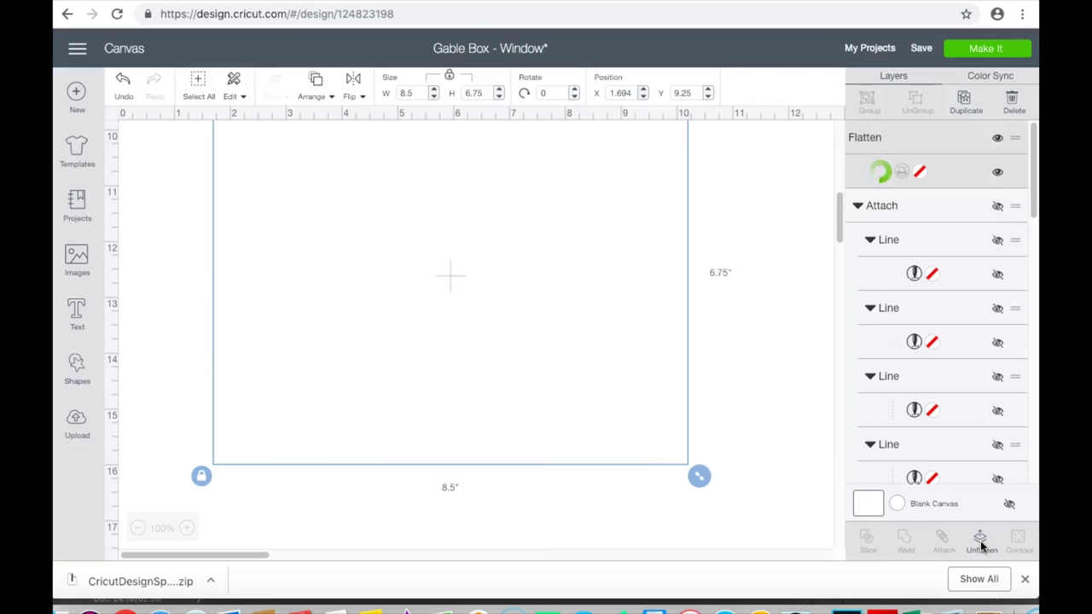
Unhide the cut lines, send the flattened image to the back, and select the whole design.
click(997, 207)
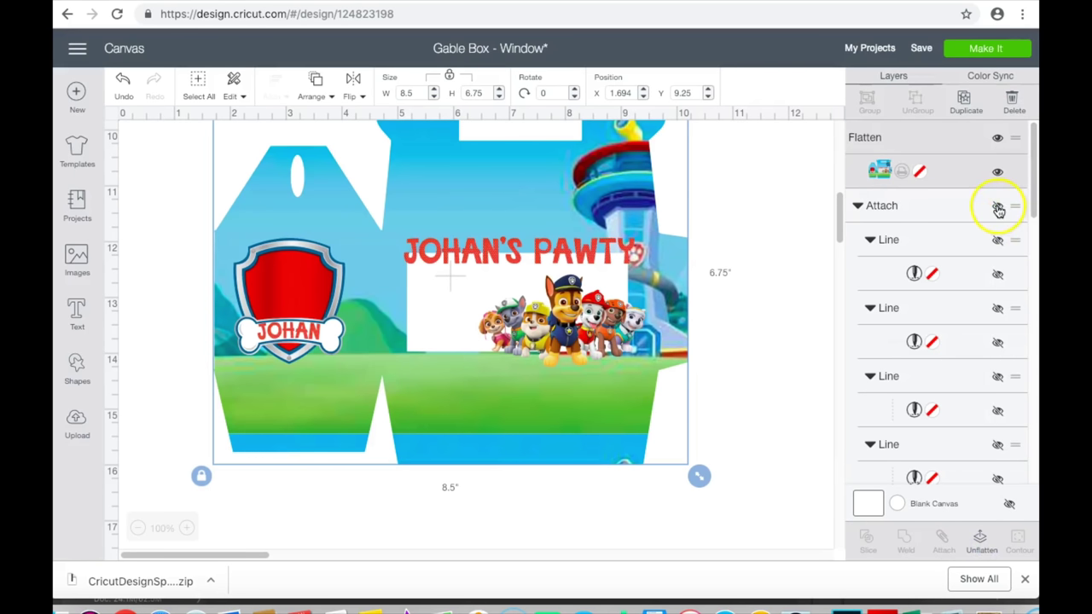
click(811, 369)
drag(739, 466, 532, 429)
right_click(532, 430)
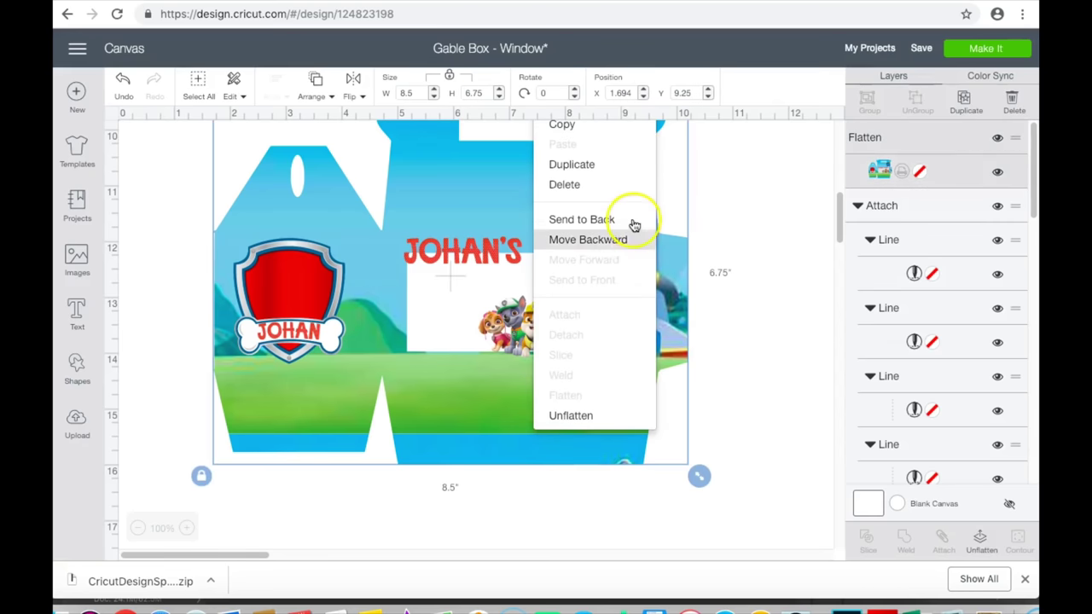
click(625, 212)
right_click(585, 446)
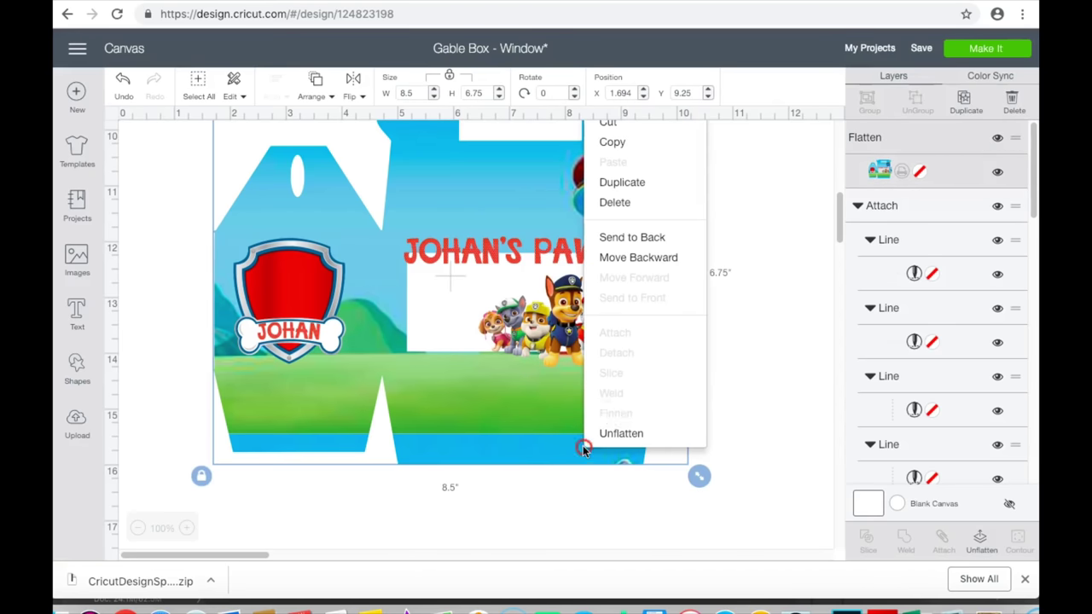
click(675, 244)
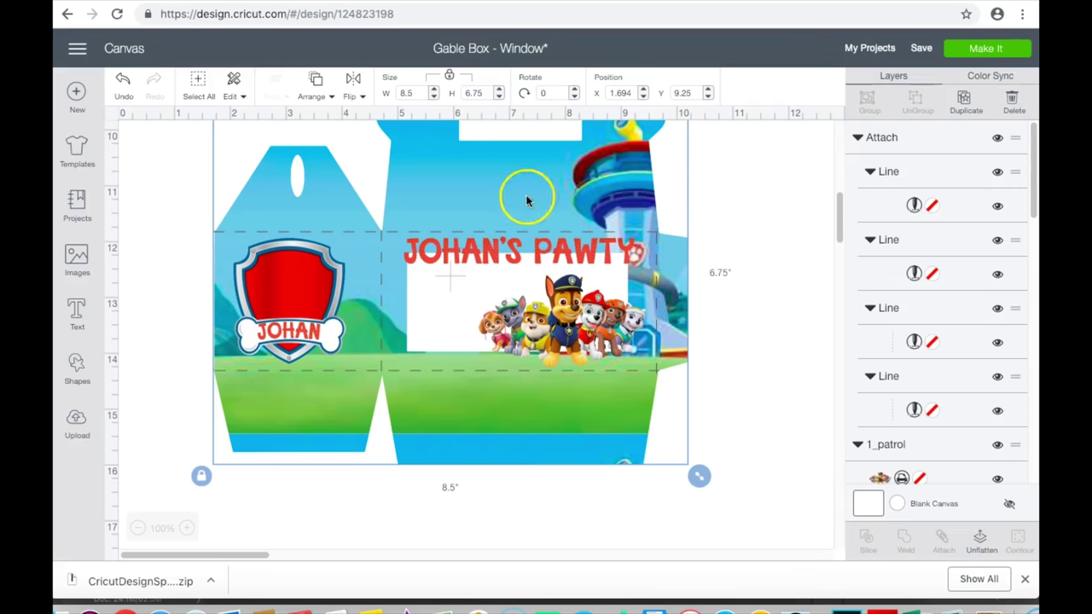
scroll(527, 201, up, 1)
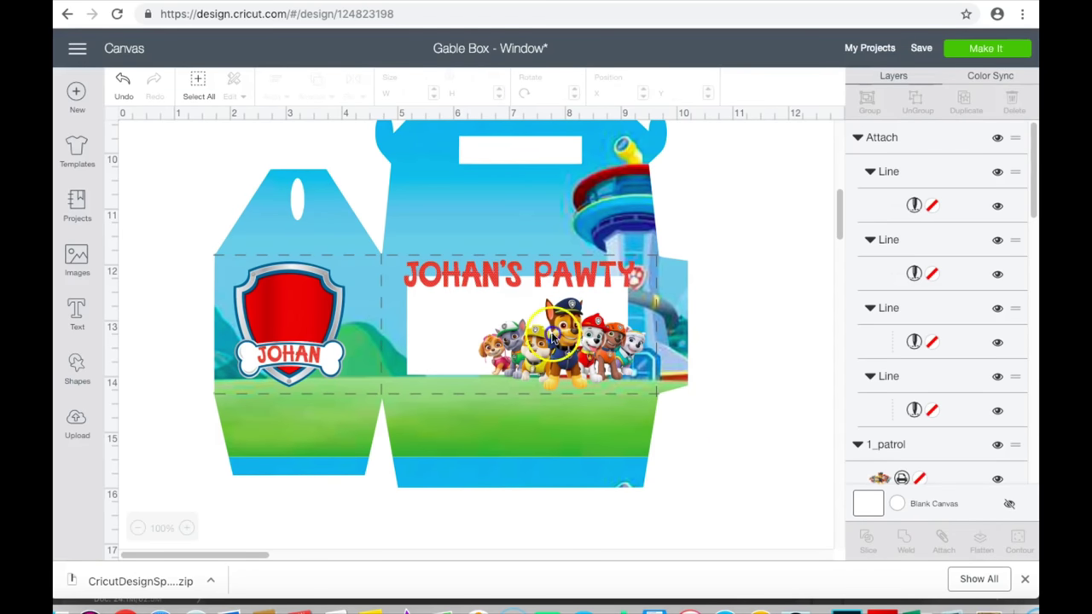
drag(745, 489, 488, 290)
Attach the design to its cut lines and print Mat 1 from the Make screen.
click(938, 537)
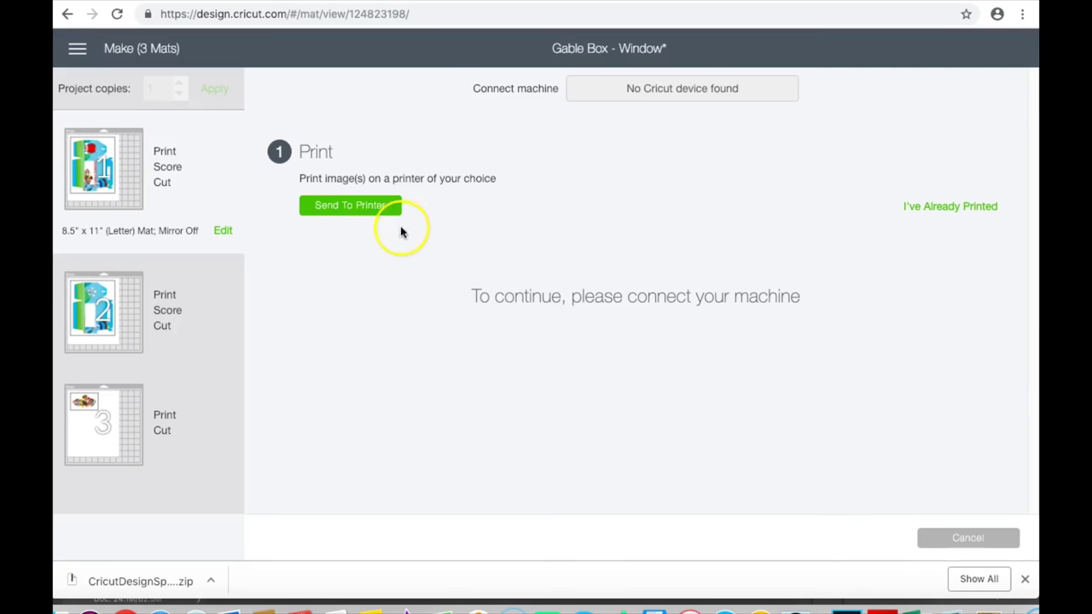
click(391, 208)
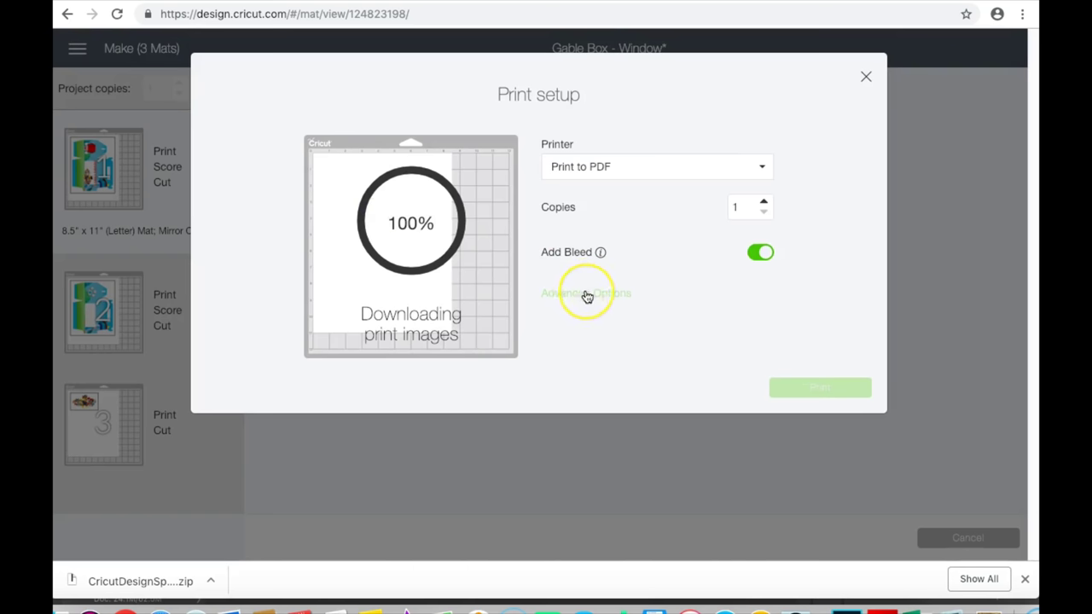
click(563, 292)
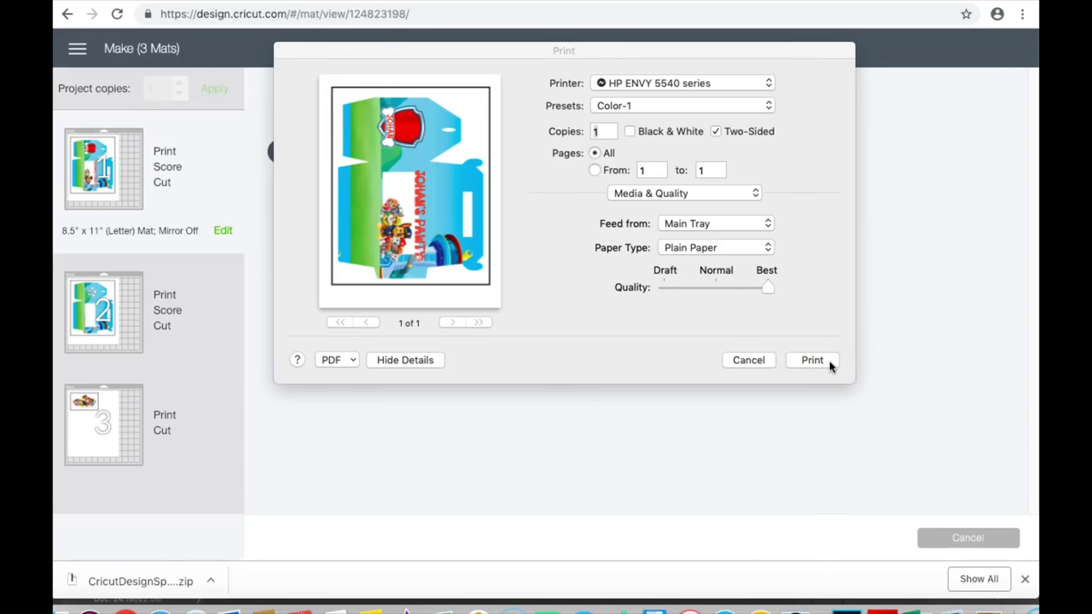
click(812, 360)
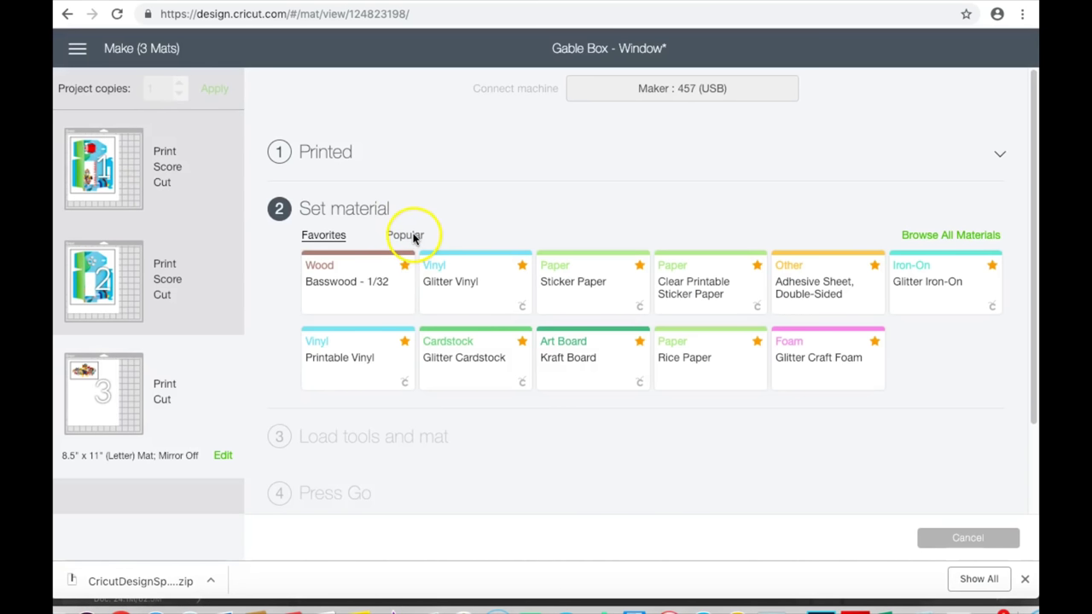
Choose Medium Cardstock – 80 lb and switch scoring to the Scoring Stylus with the Fine-Point Blade.
click(413, 236)
click(349, 285)
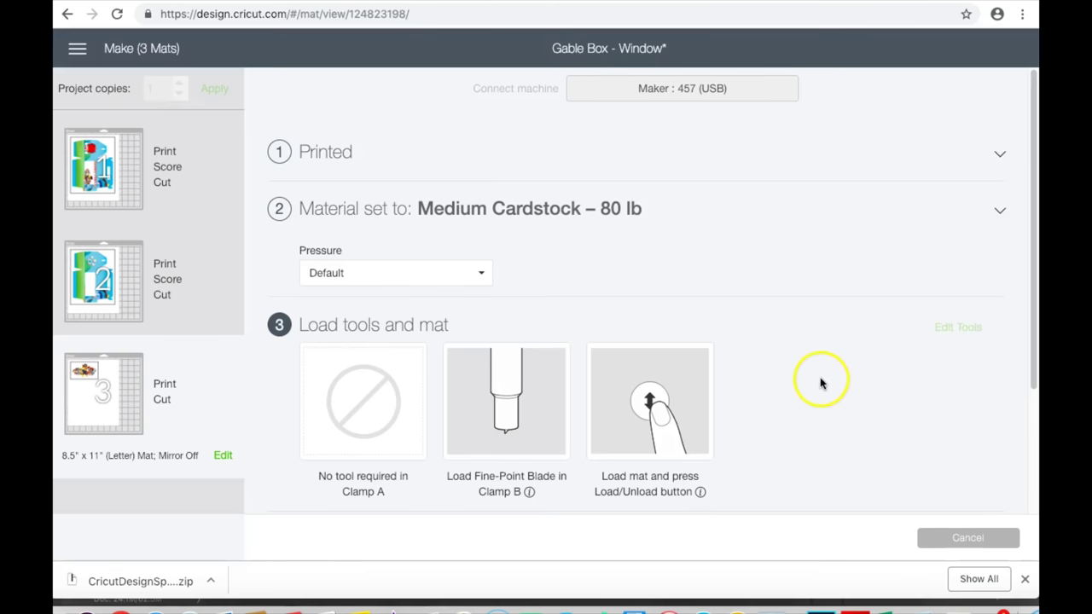
click(958, 328)
click(520, 239)
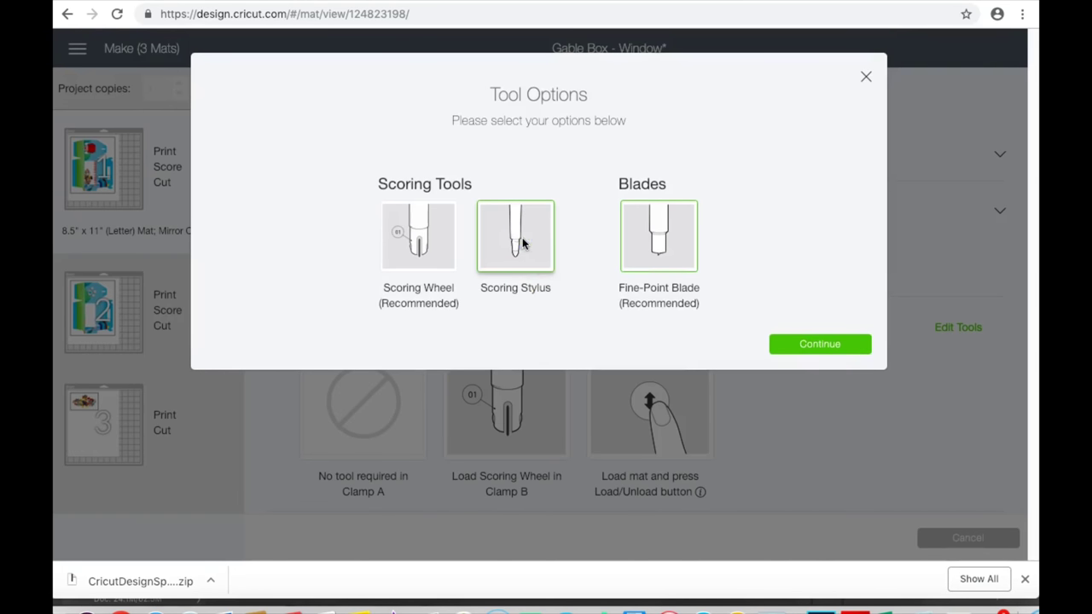
click(814, 348)
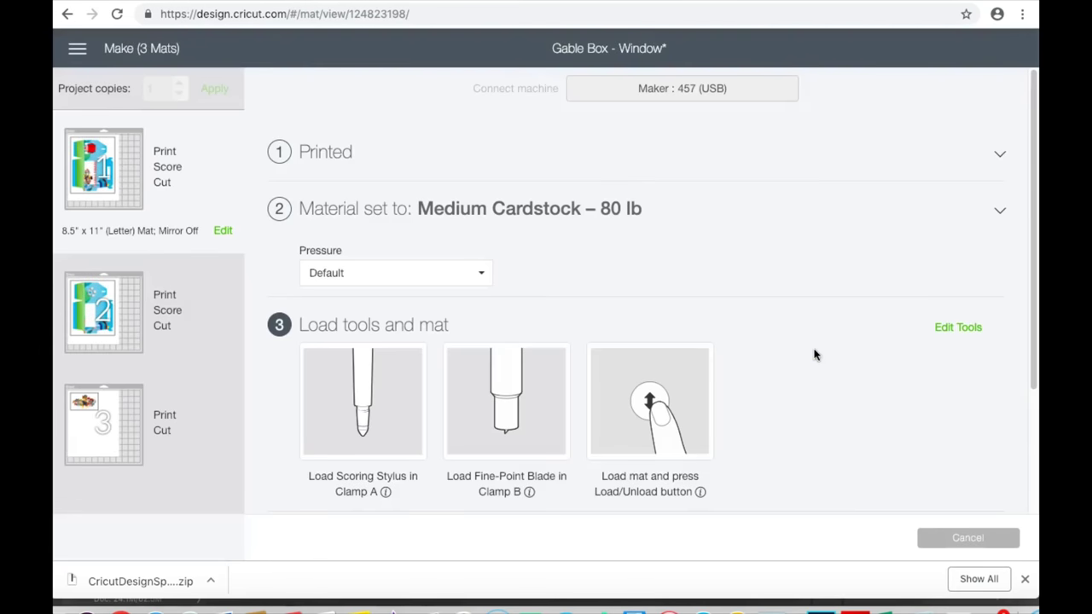